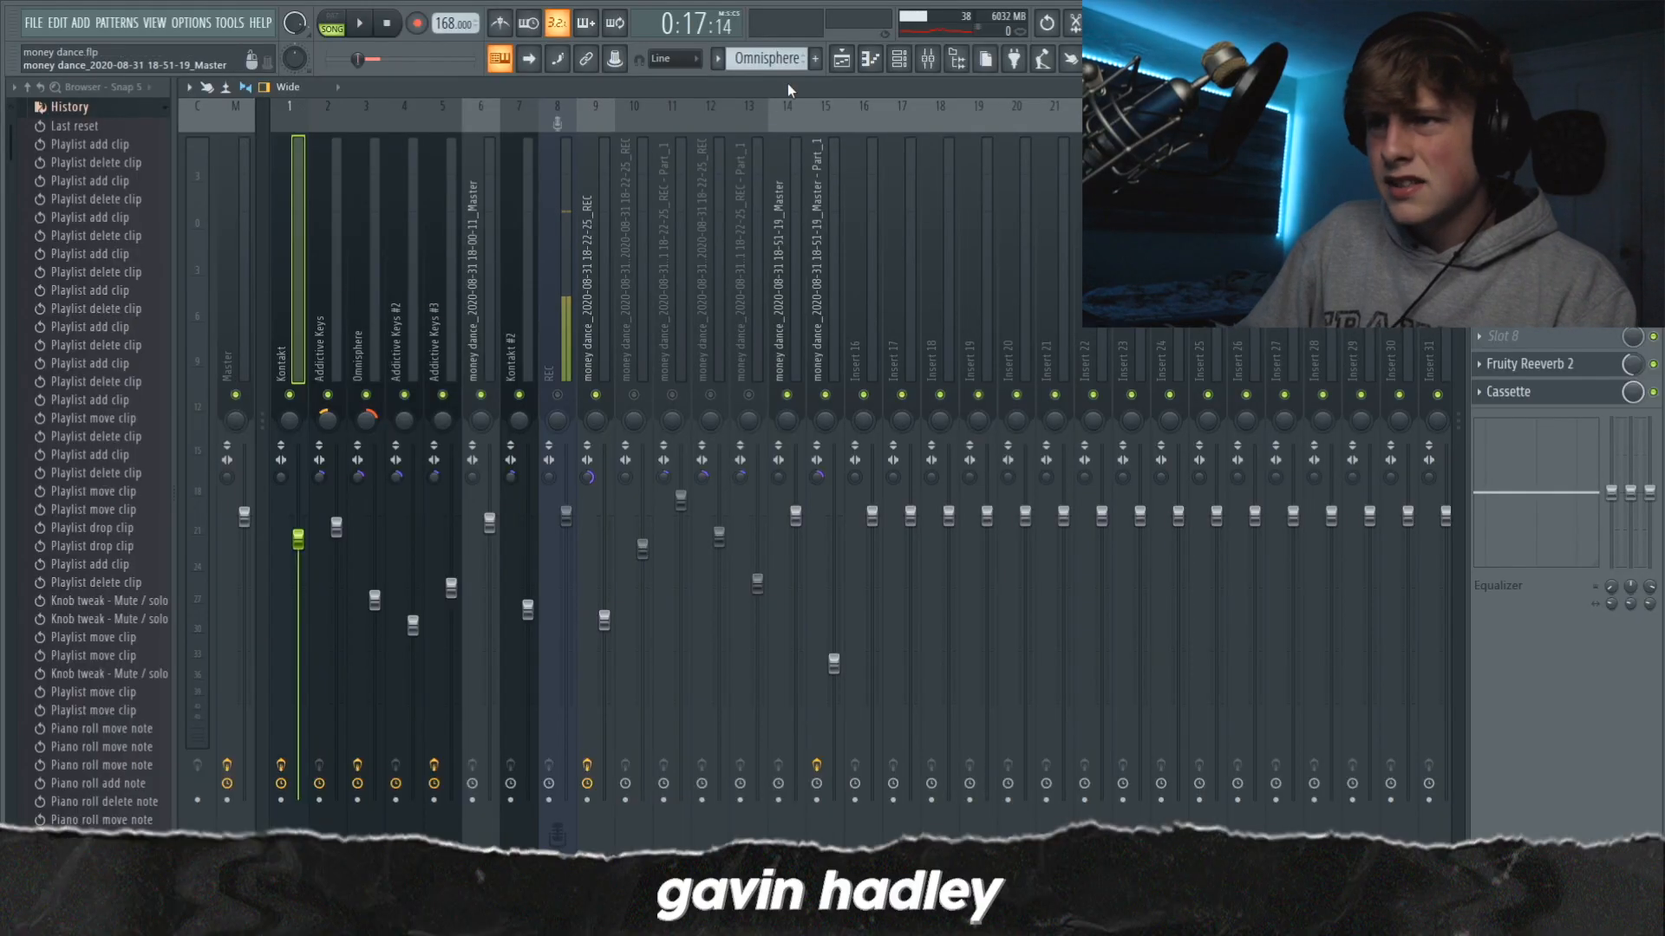
# Delete the Kontakt, Addictive Keys and Omnisphere pattern clips starting at bar 13 and return the playhead to the song start
pyautogui.click(840, 61)
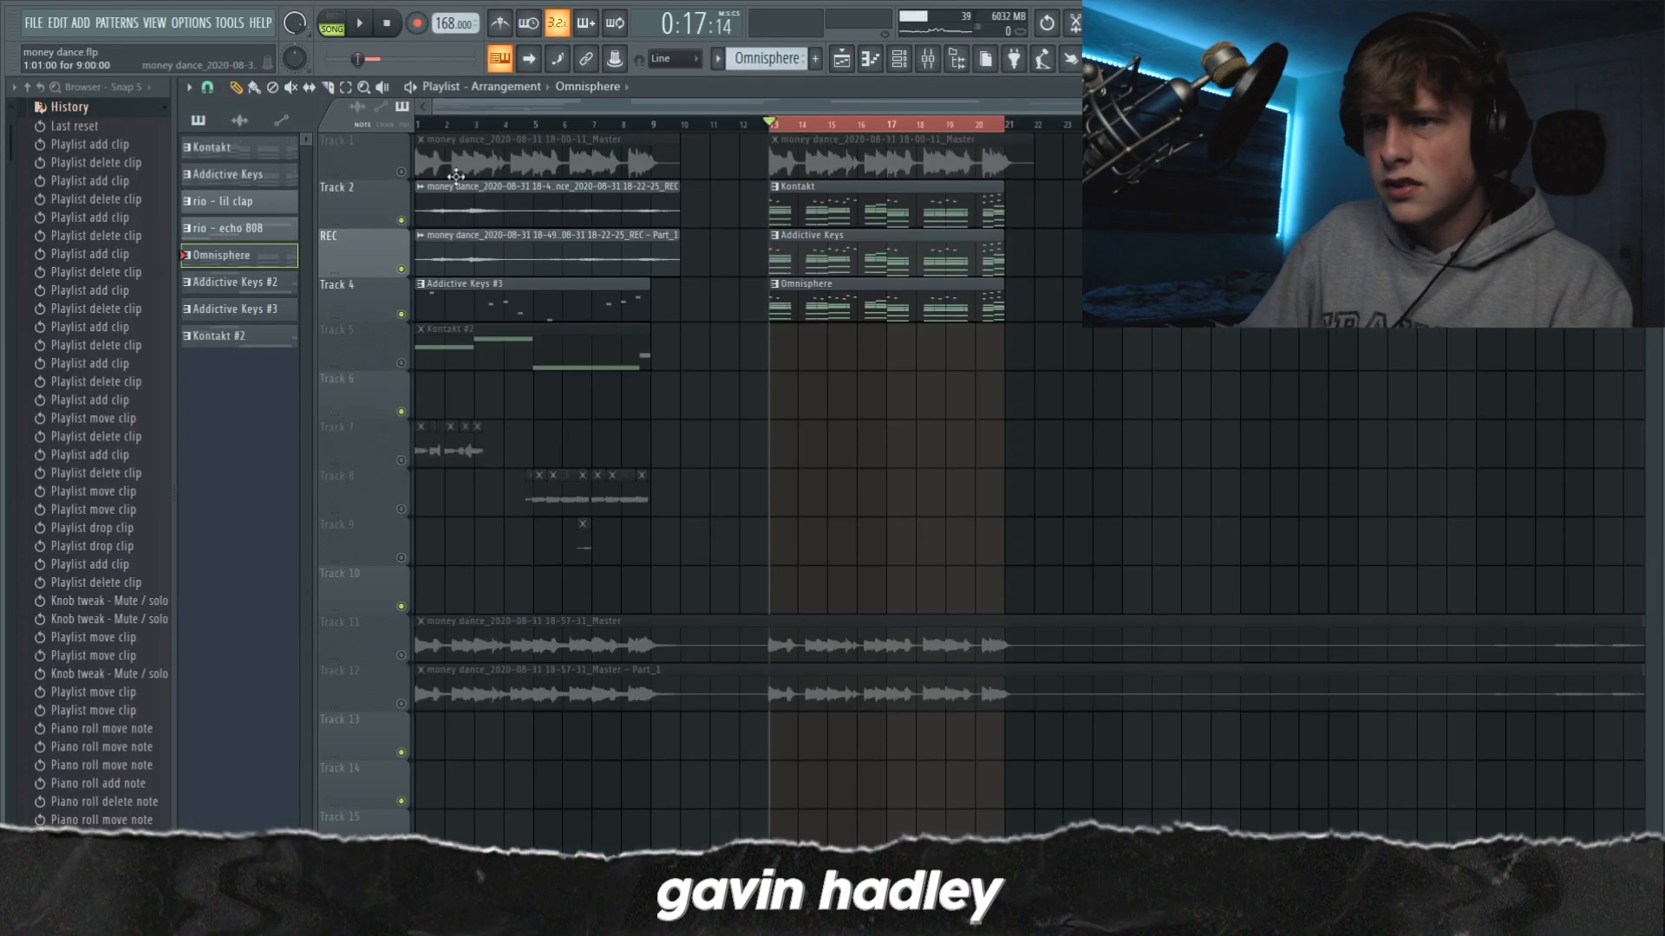
pyautogui.rightClick(800, 206)
pyautogui.rightClick(802, 256)
pyautogui.rightClick(804, 304)
pyautogui.moveTo(481, 126); pyautogui.dragTo(416, 138)
# Open the Addictive Keys #3 pattern in the piano roll and examine its notes
pyautogui.doubleClick(425, 290)
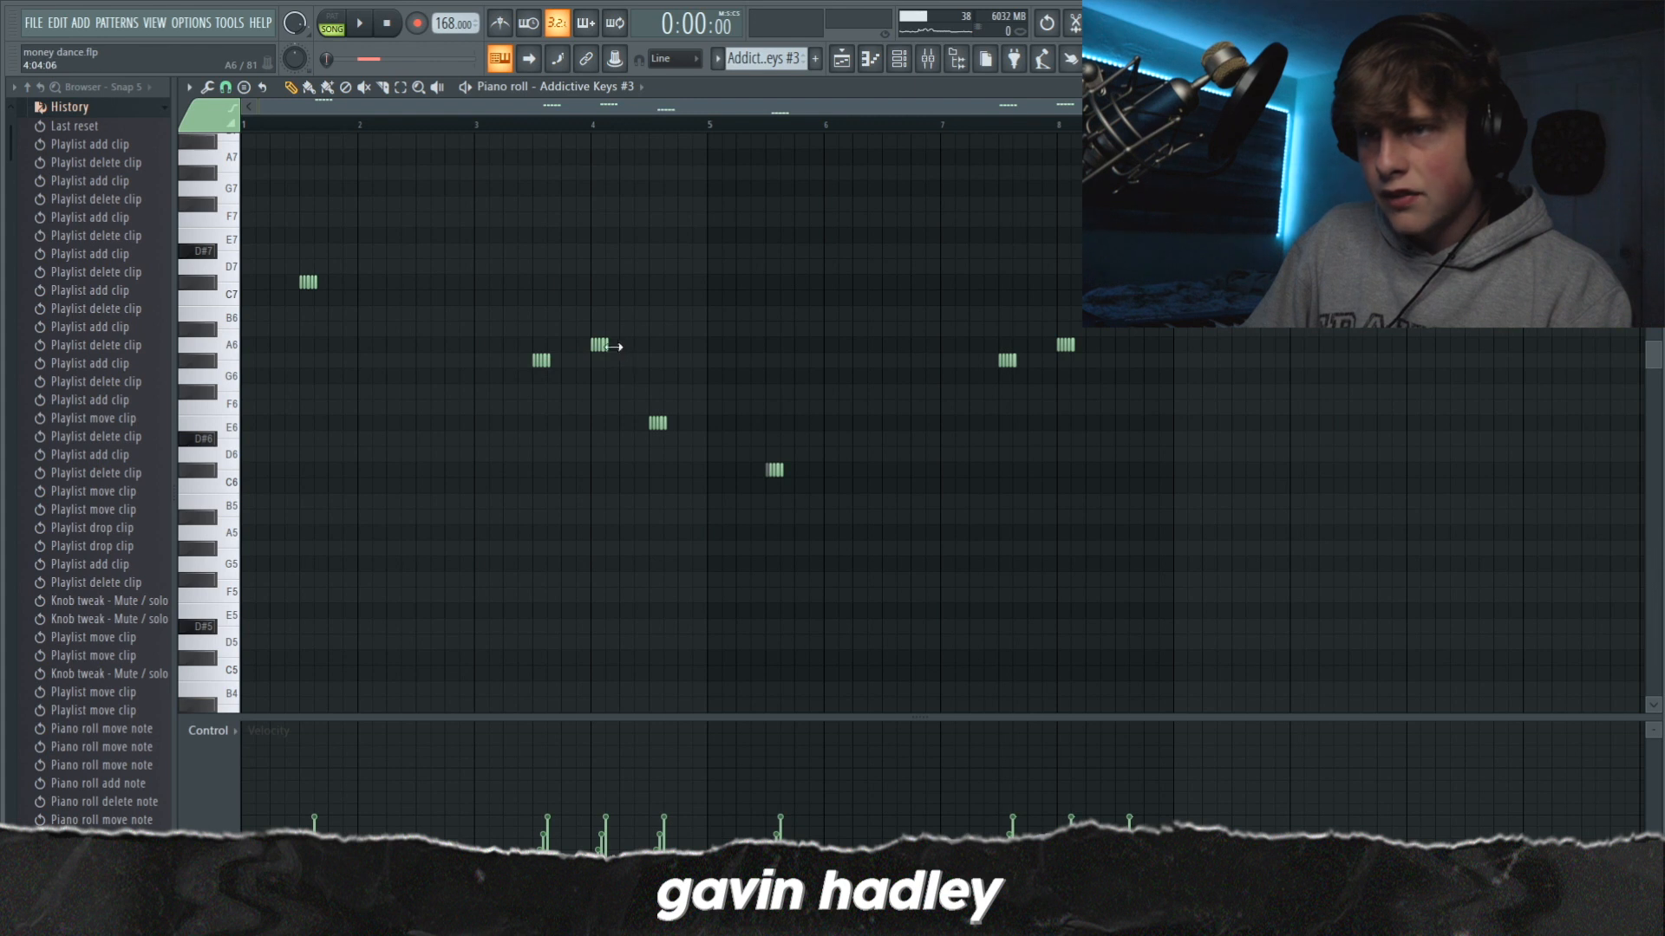
pyautogui.keyDown('ctrl'); pyautogui.scroll(6, 725, 175); pyautogui.keyUp('ctrl')
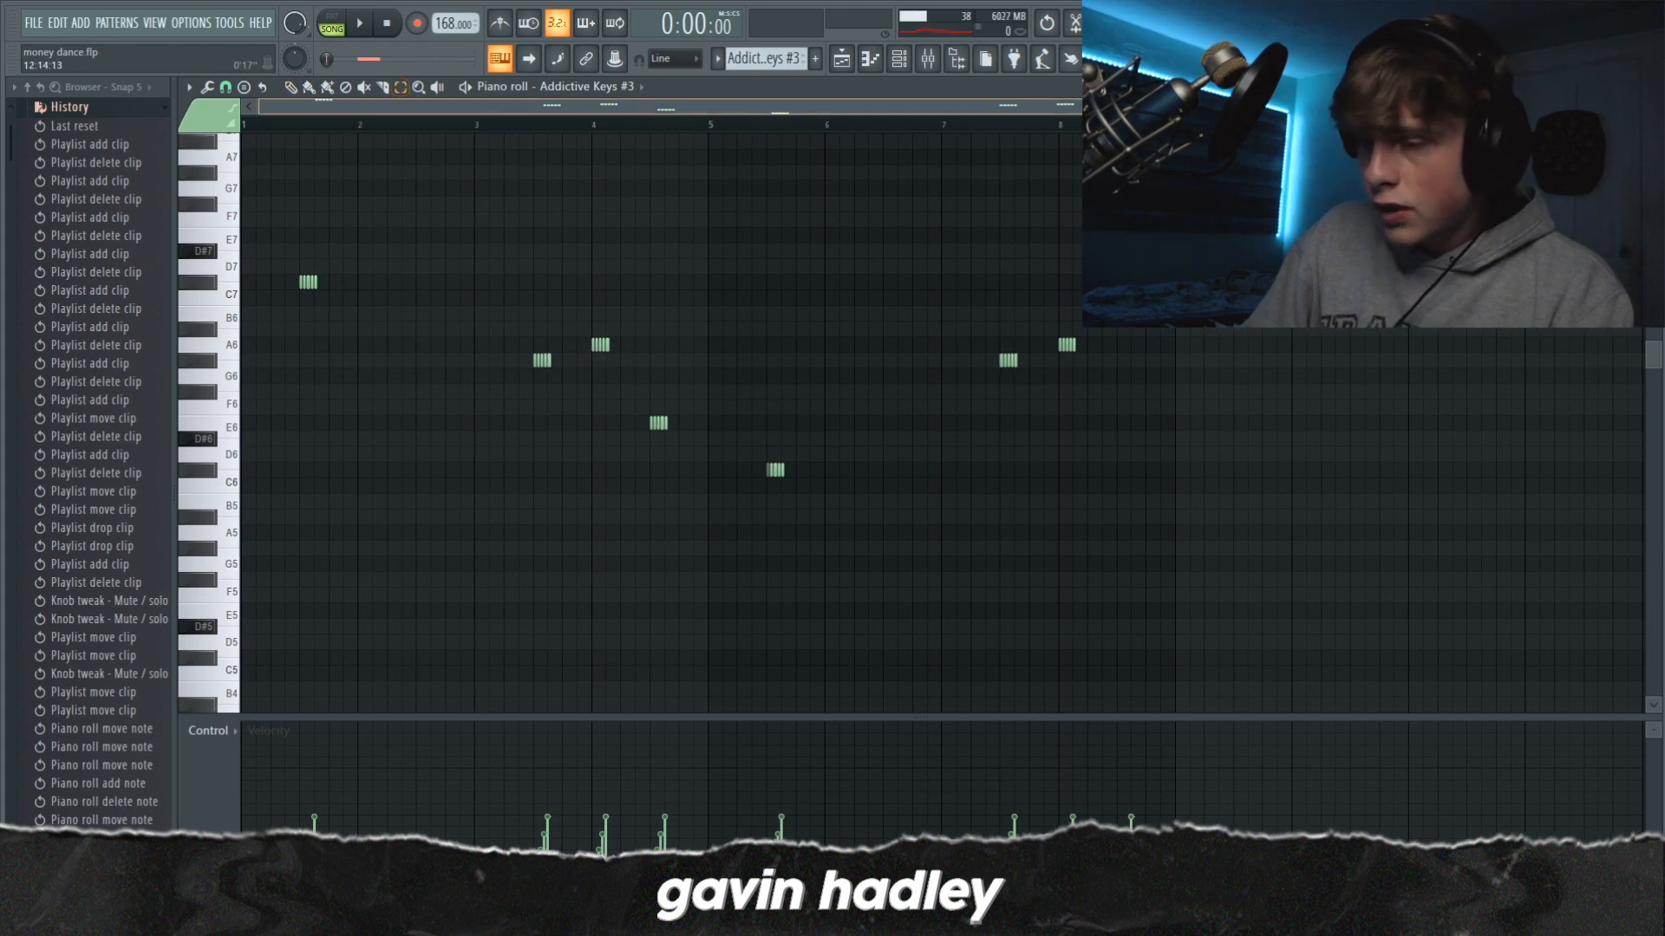
pyautogui.moveTo(580, 284); pyautogui.dragTo(438, 241)
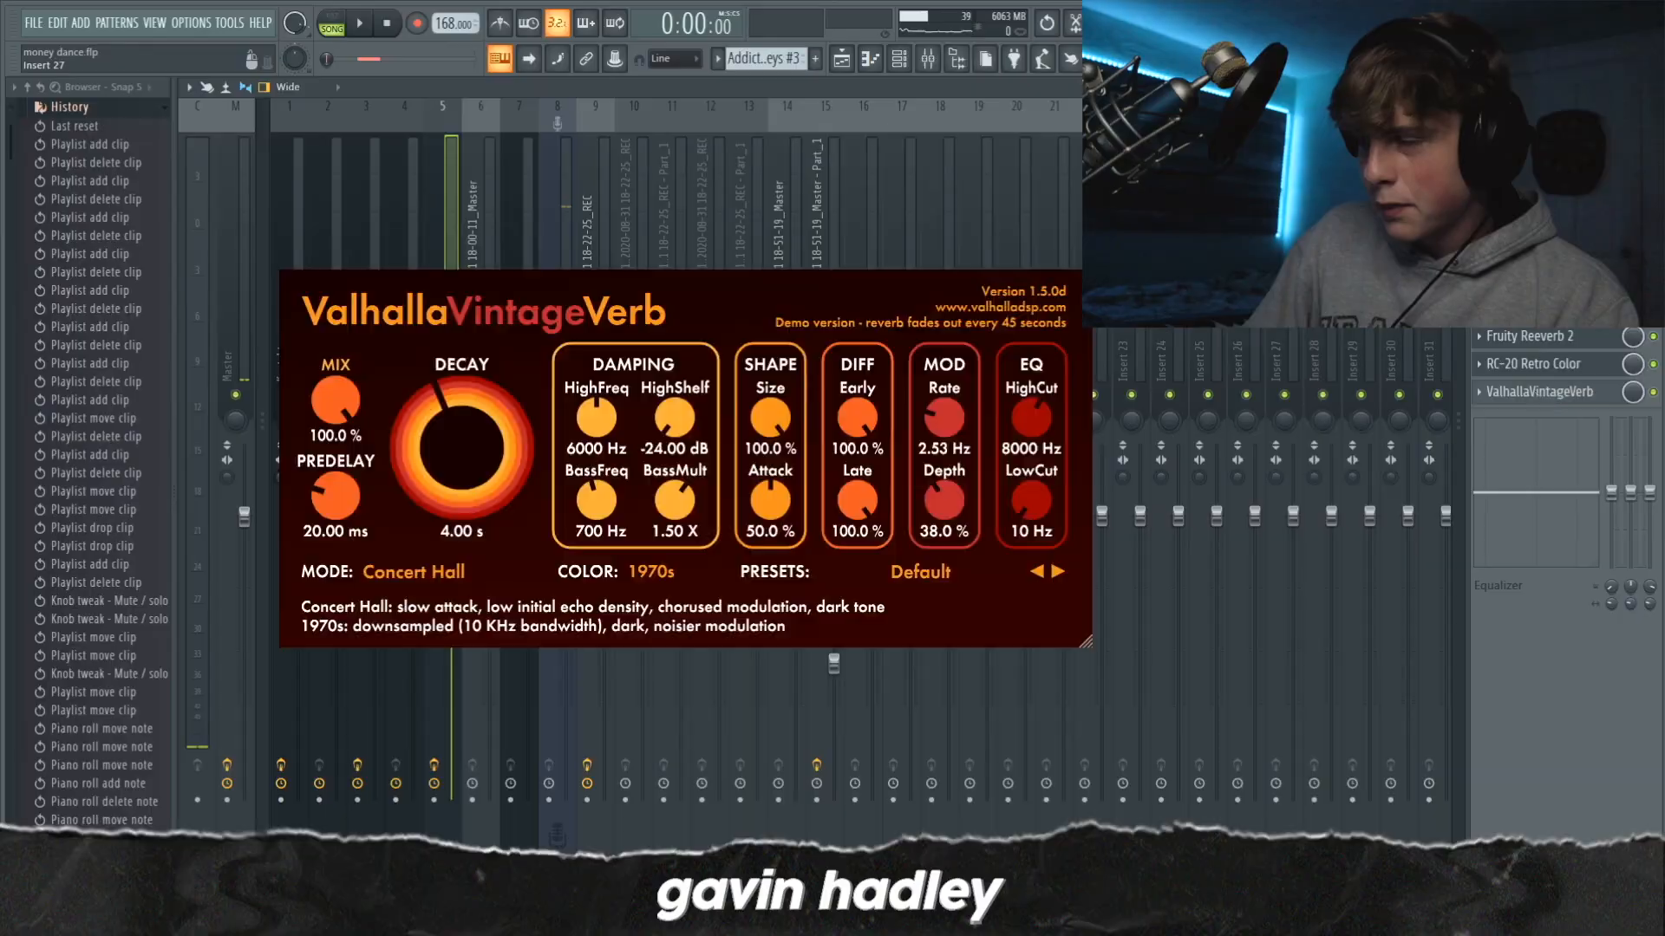
# Toggle the effects on the Addictive Keys #3 mixer insert to compare the sound, and inspect Fruity Reeverb 2 and RC-20 Retro Color
pyautogui.moveTo(1654, 392); pyautogui.dragTo(1653, 338)
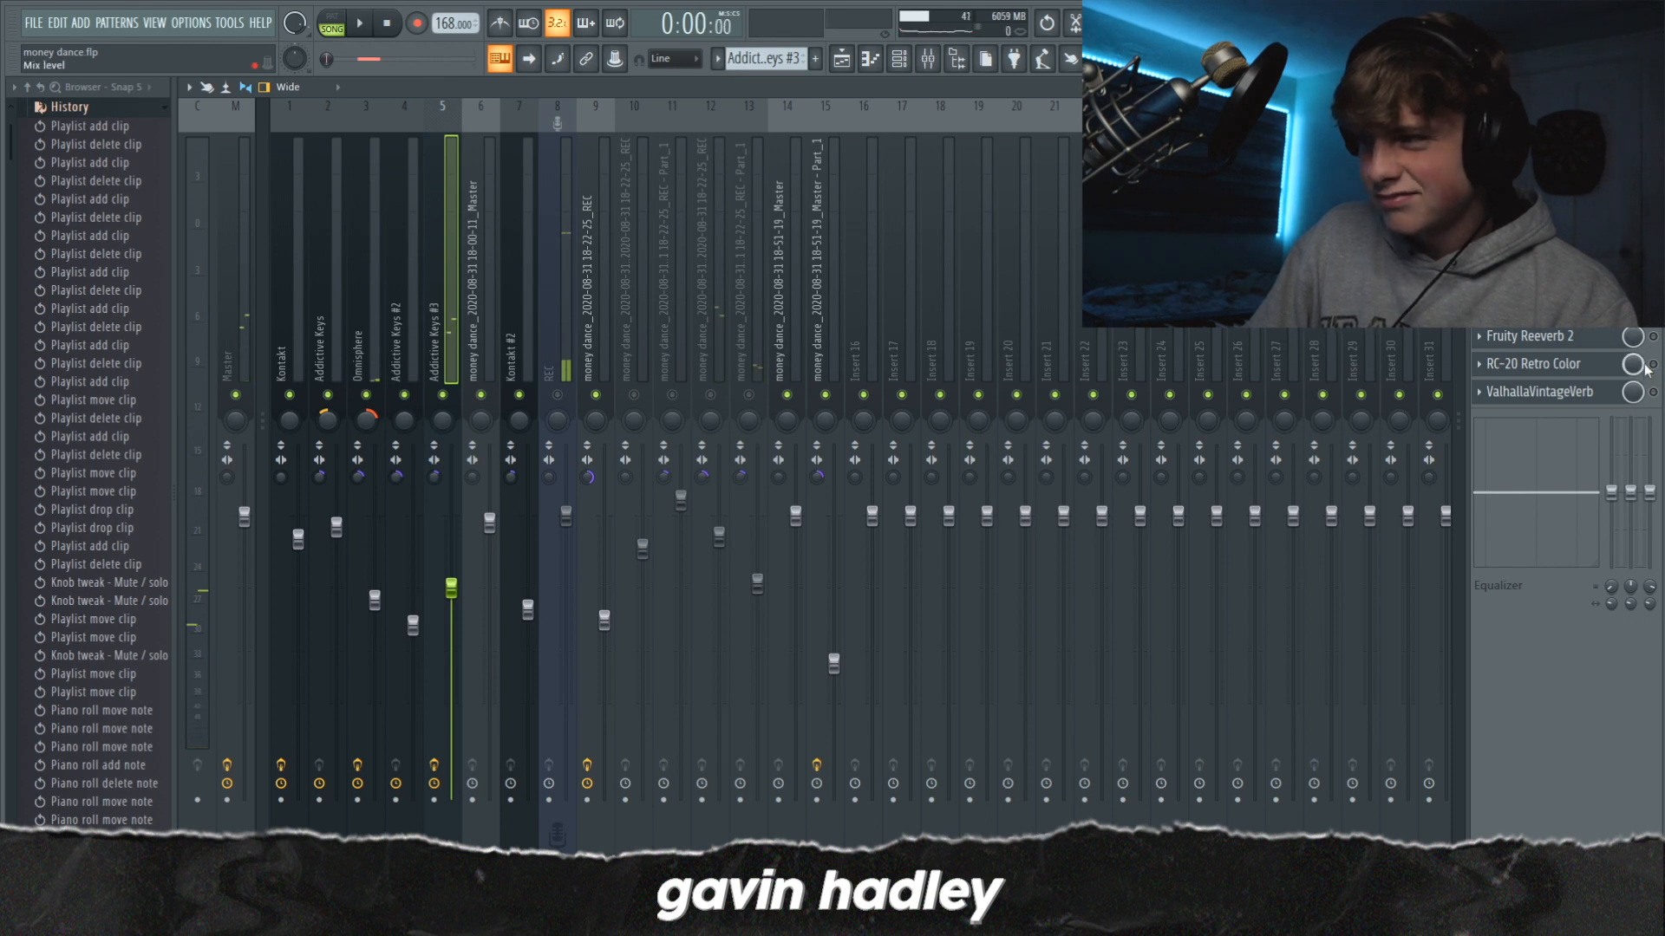
pyautogui.moveTo(1654, 393); pyautogui.dragTo(1656, 371)
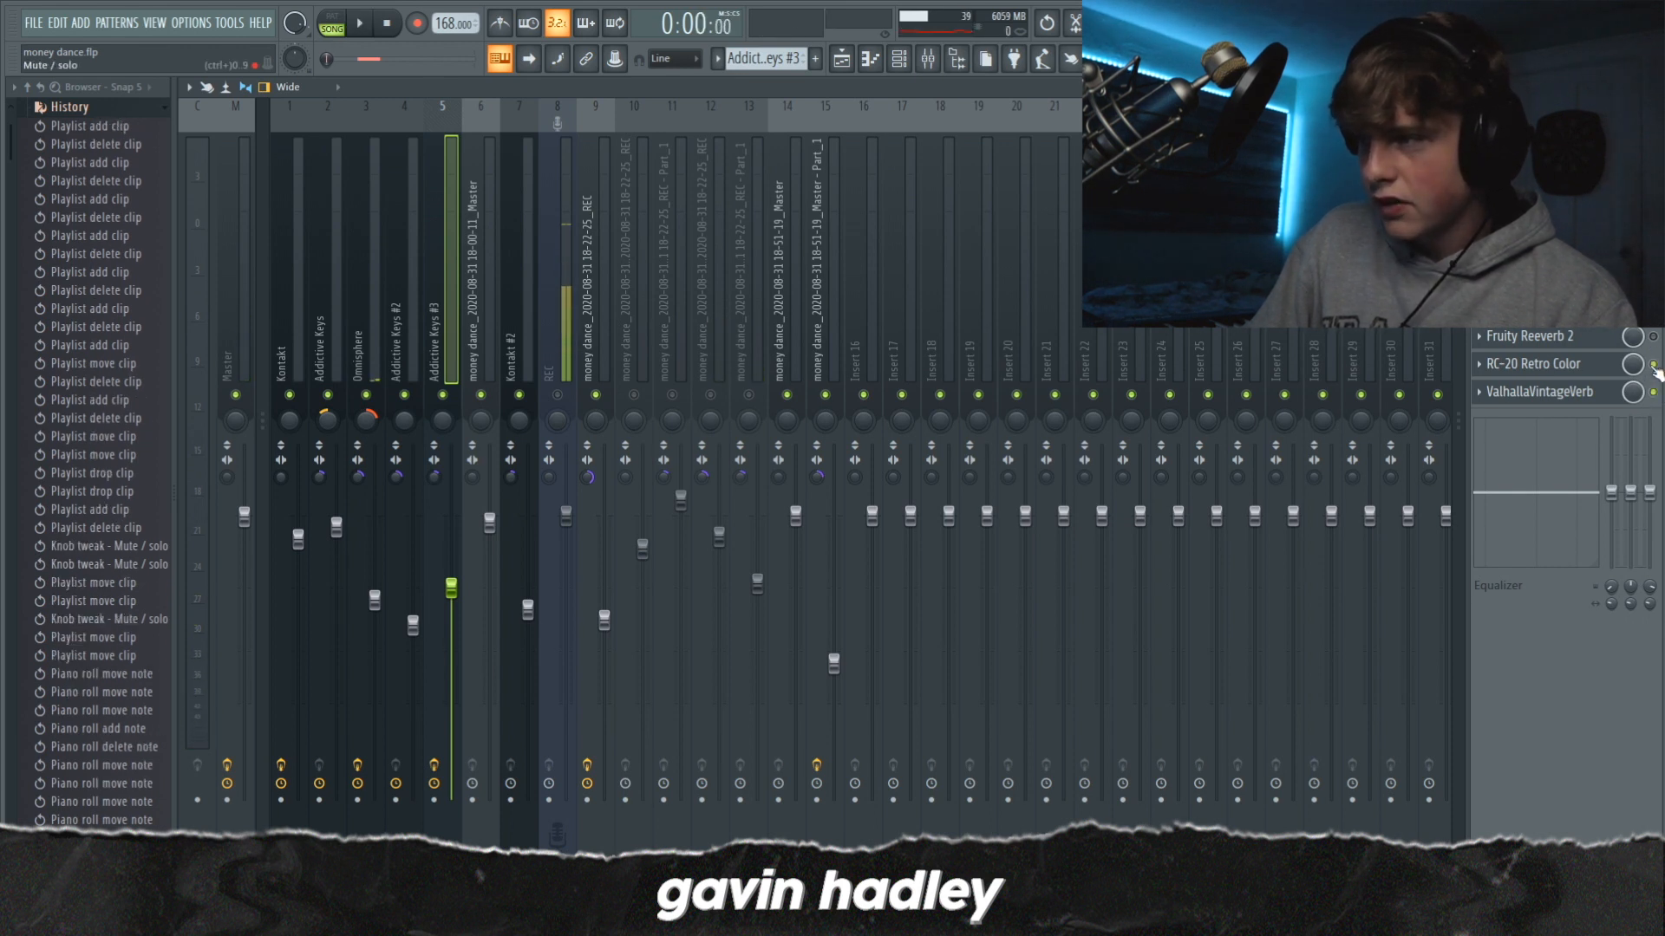
pyautogui.click(1526, 336)
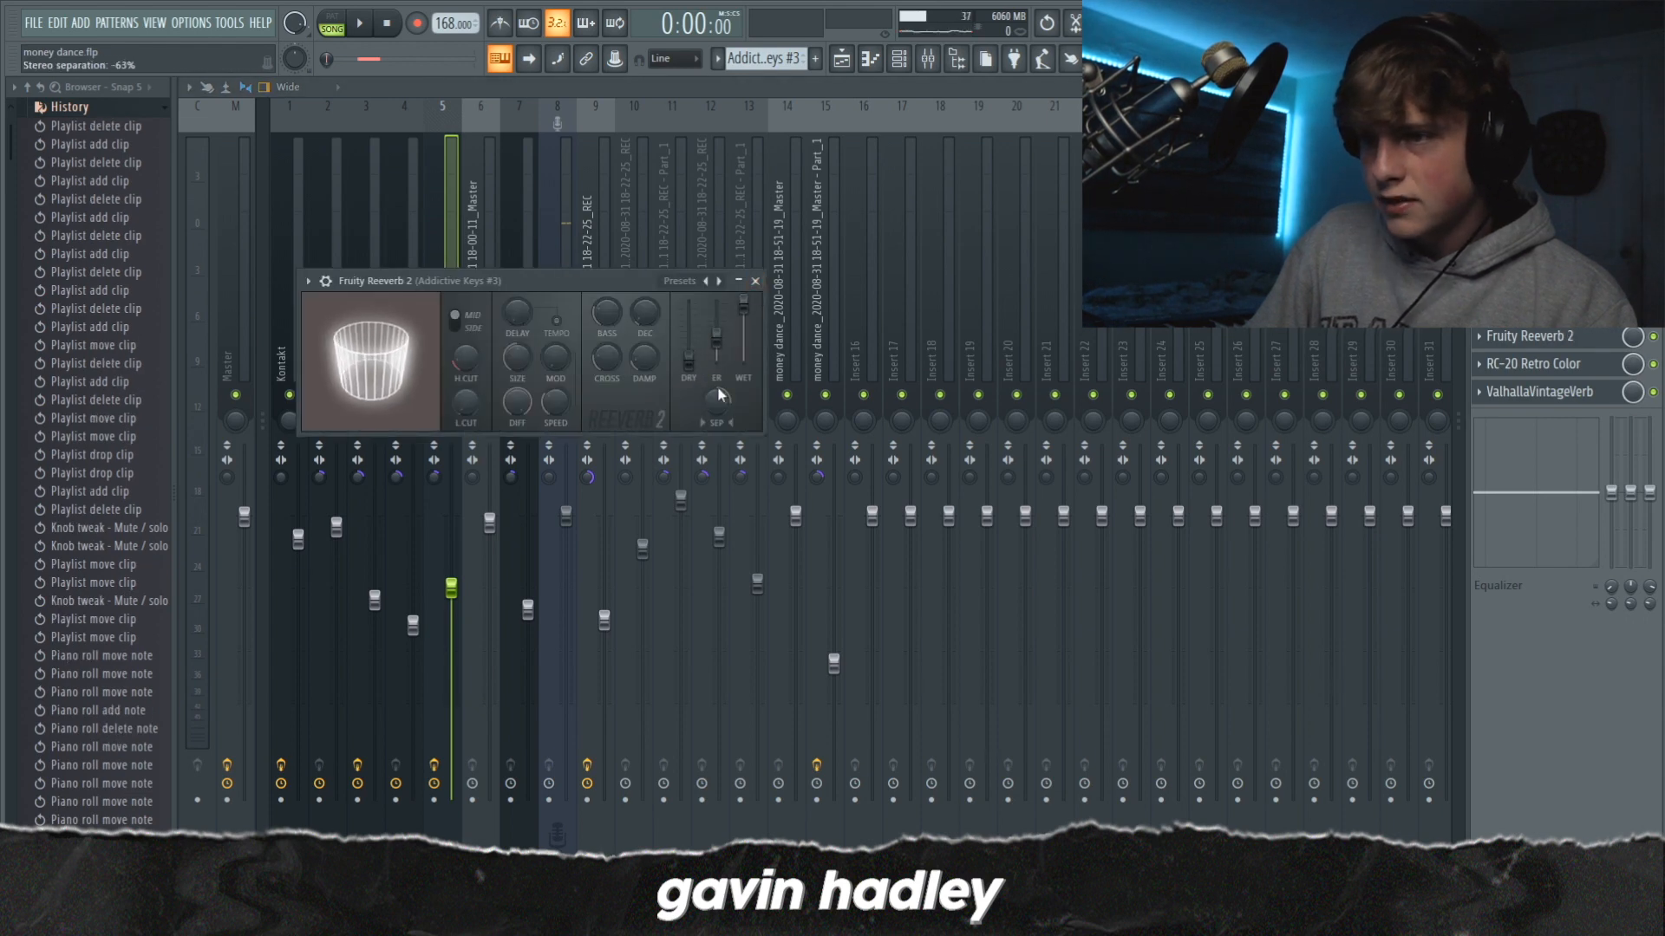
pyautogui.click(1526, 364)
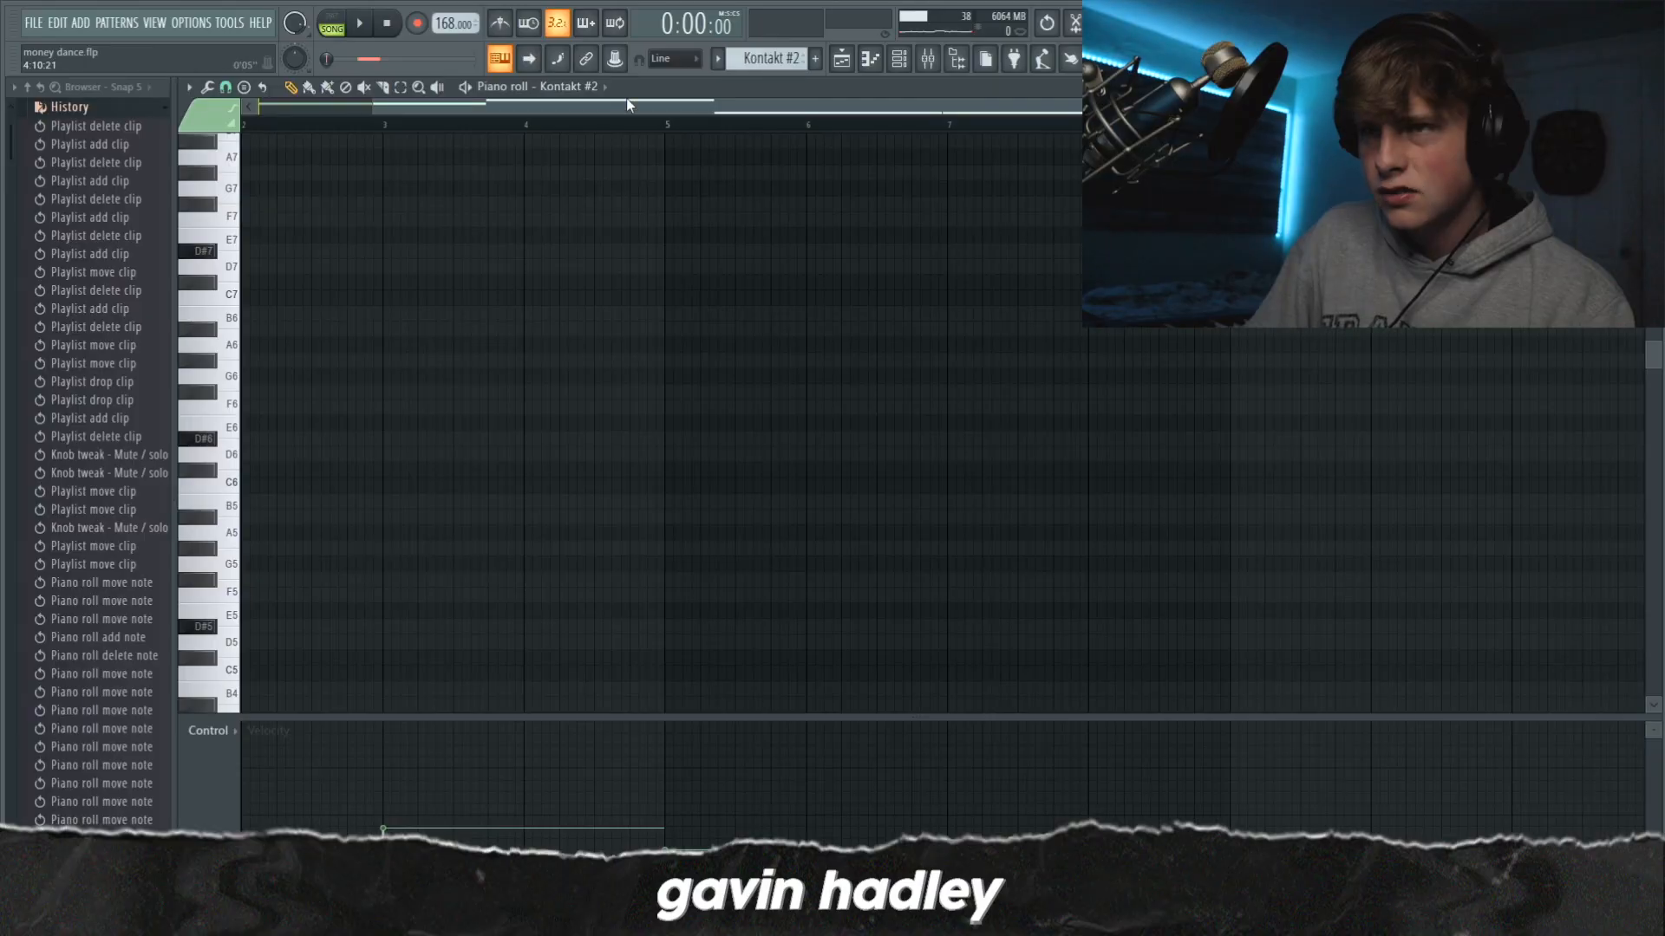
# Examine the Kontakt #2 notes in the piano roll during playback and return to the playlist
pyautogui.scroll(-3, 824, 335)
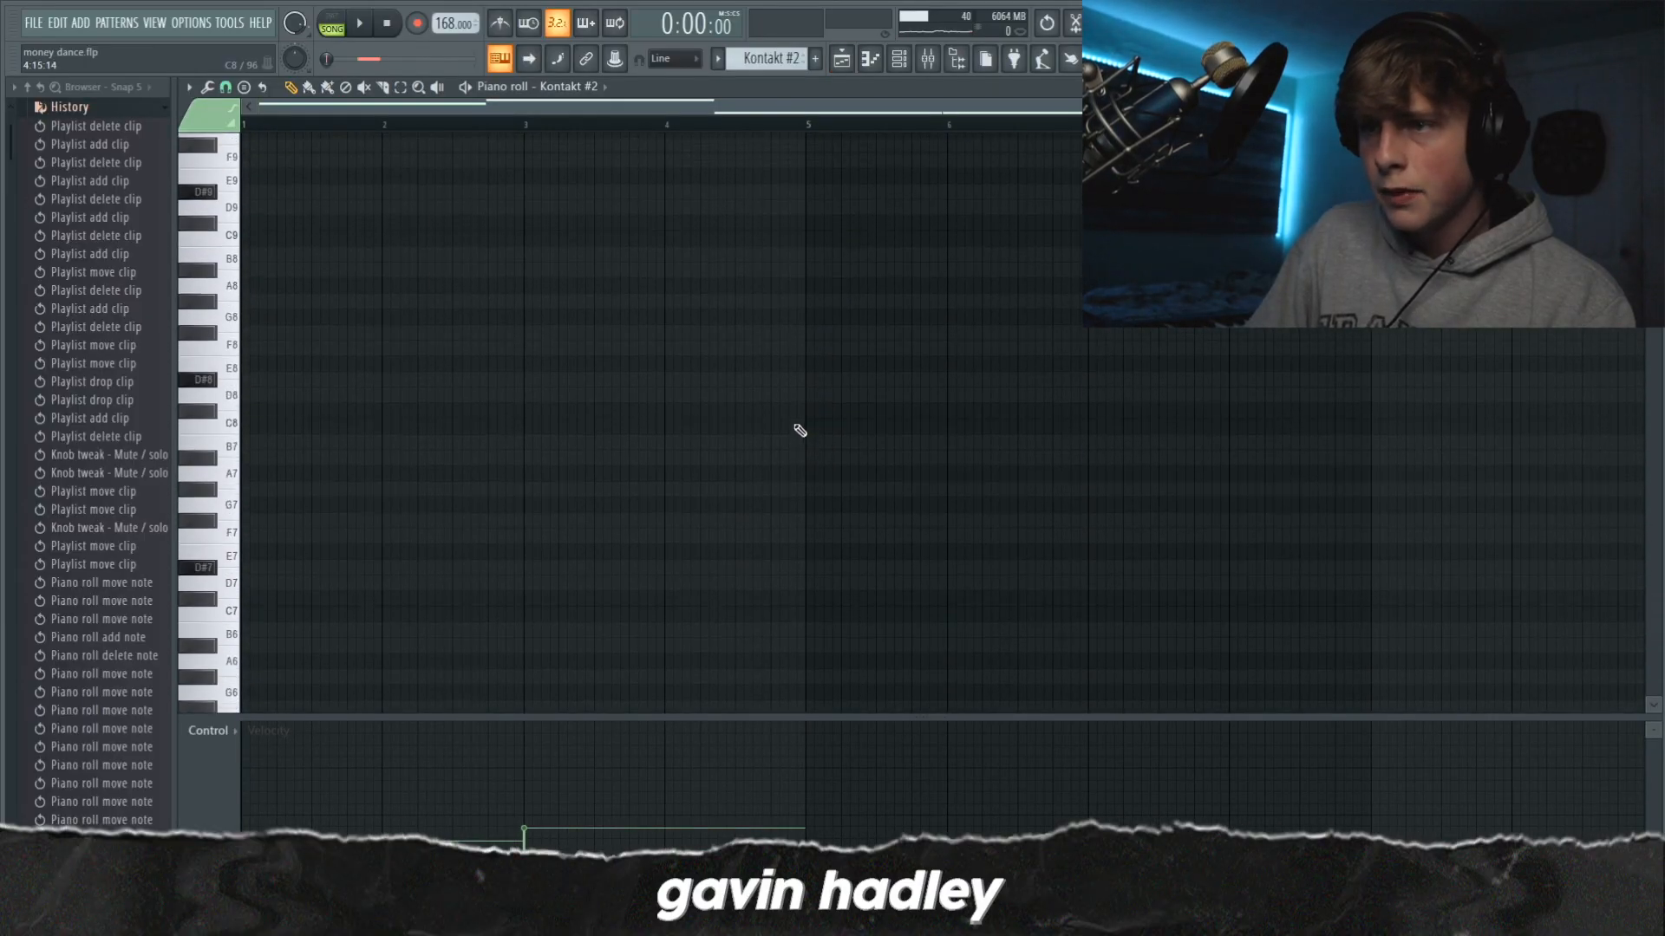
pyautogui.scroll(-4, 776, 436)
pyautogui.press('space')
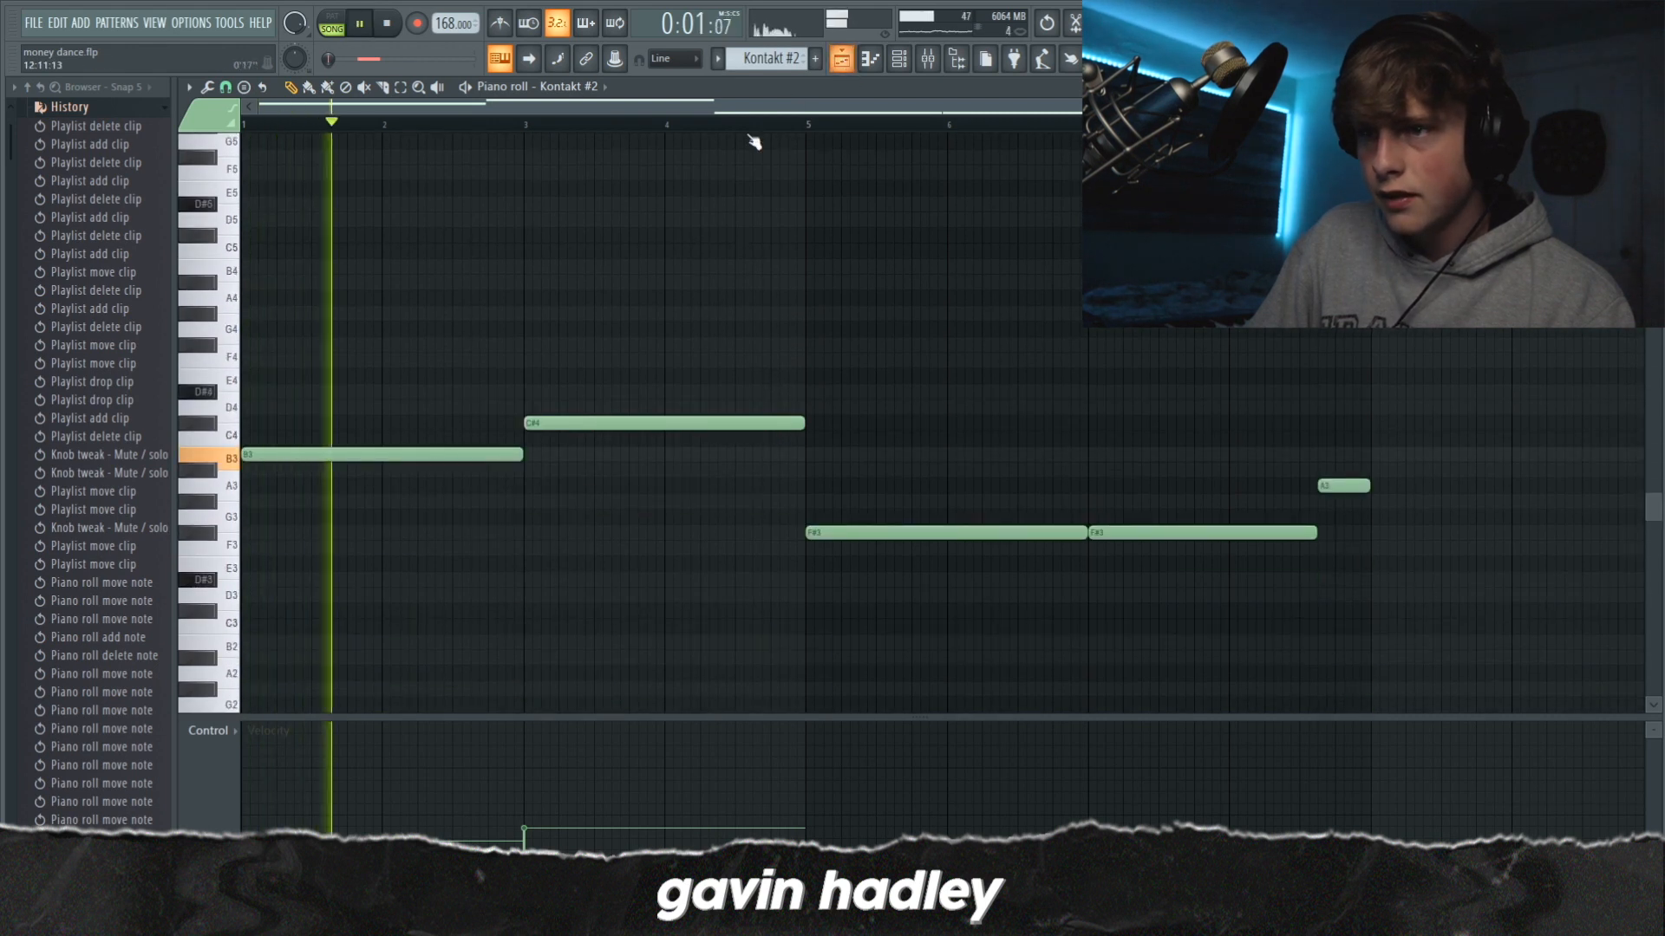
pyautogui.press('F5')
pyautogui.press('space')
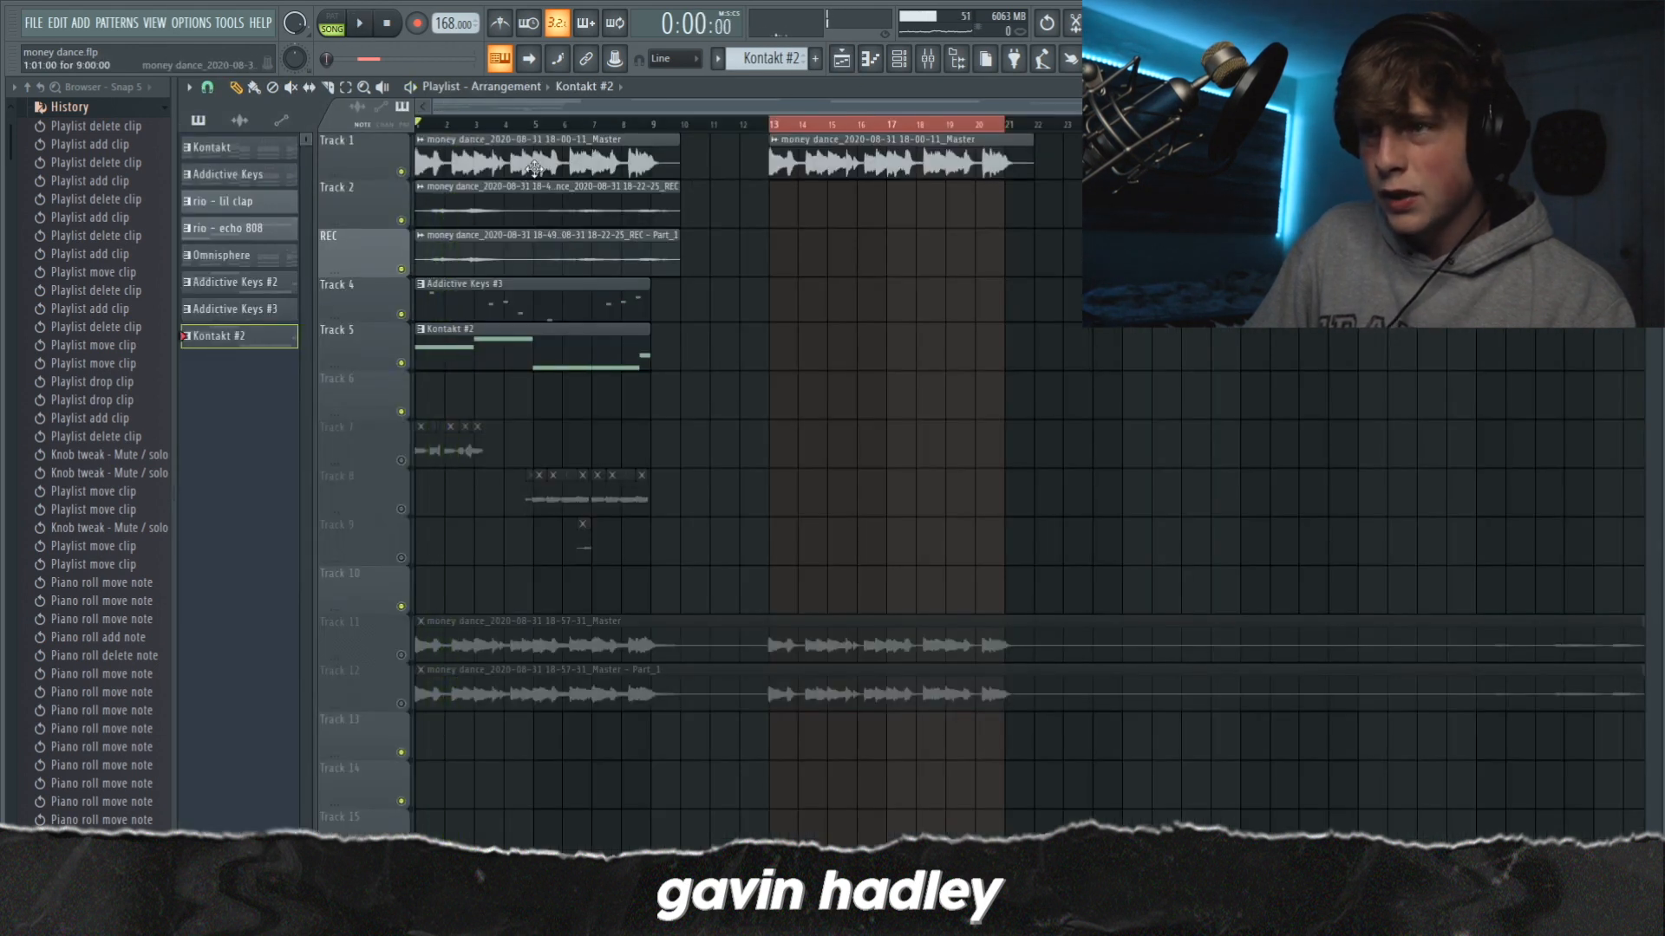
# Inspect the sampler settings of the 18-00-11_Master audio clip at bar 13 and remove the stray clips placed in the playlist
pyautogui.doubleClick(777, 174)
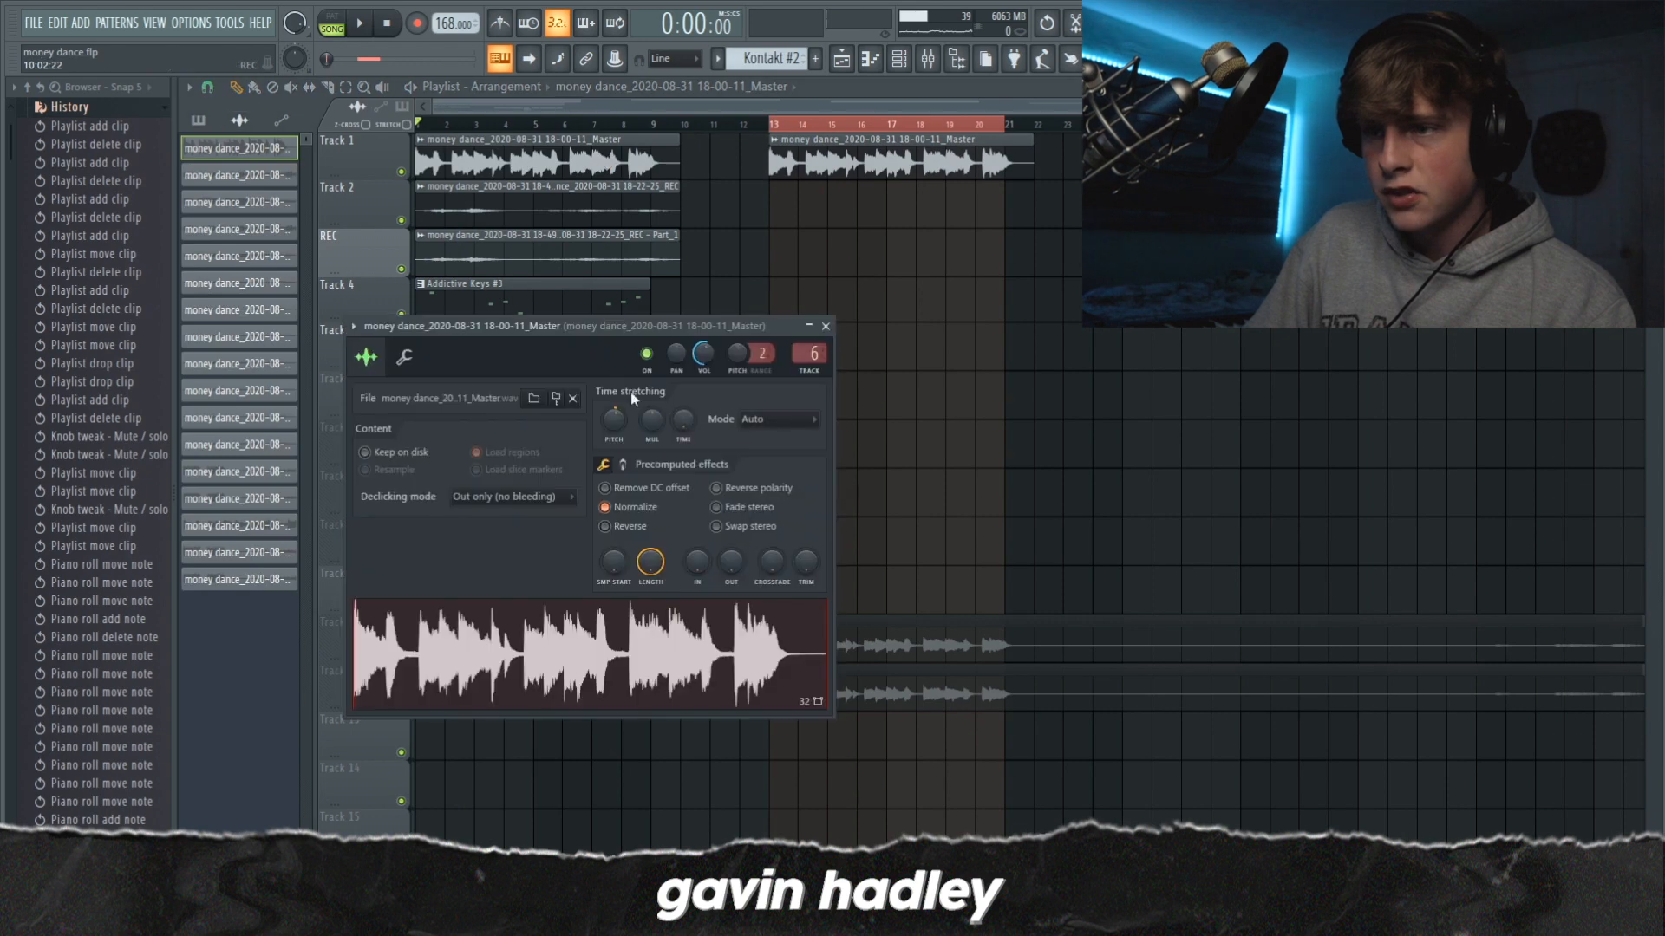
pyautogui.click(883, 425)
pyautogui.rightClick(907, 428)
pyautogui.click(797, 404)
pyautogui.rightClick(803, 404)
pyautogui.click(777, 404)
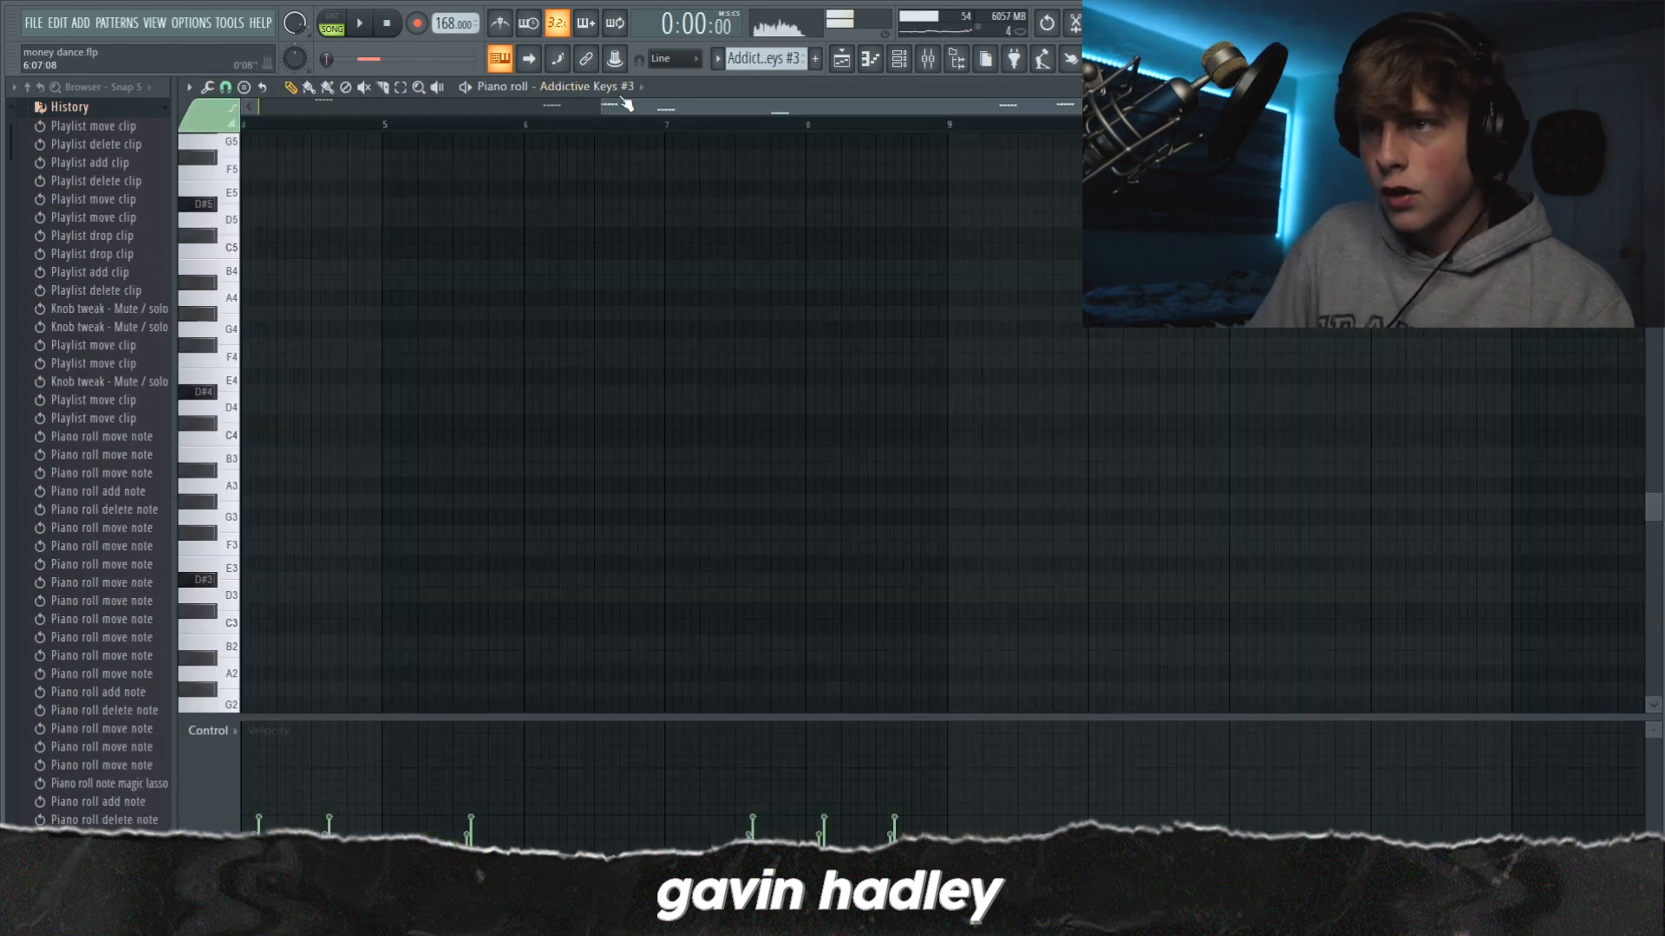
# Examine and audition the repeated notes around bars 3 and 4 of the Addictive Keys #3 pattern
pyautogui.moveTo(620, 107); pyautogui.dragTo(291, 110)
pyautogui.scroll(10, 434, 416)
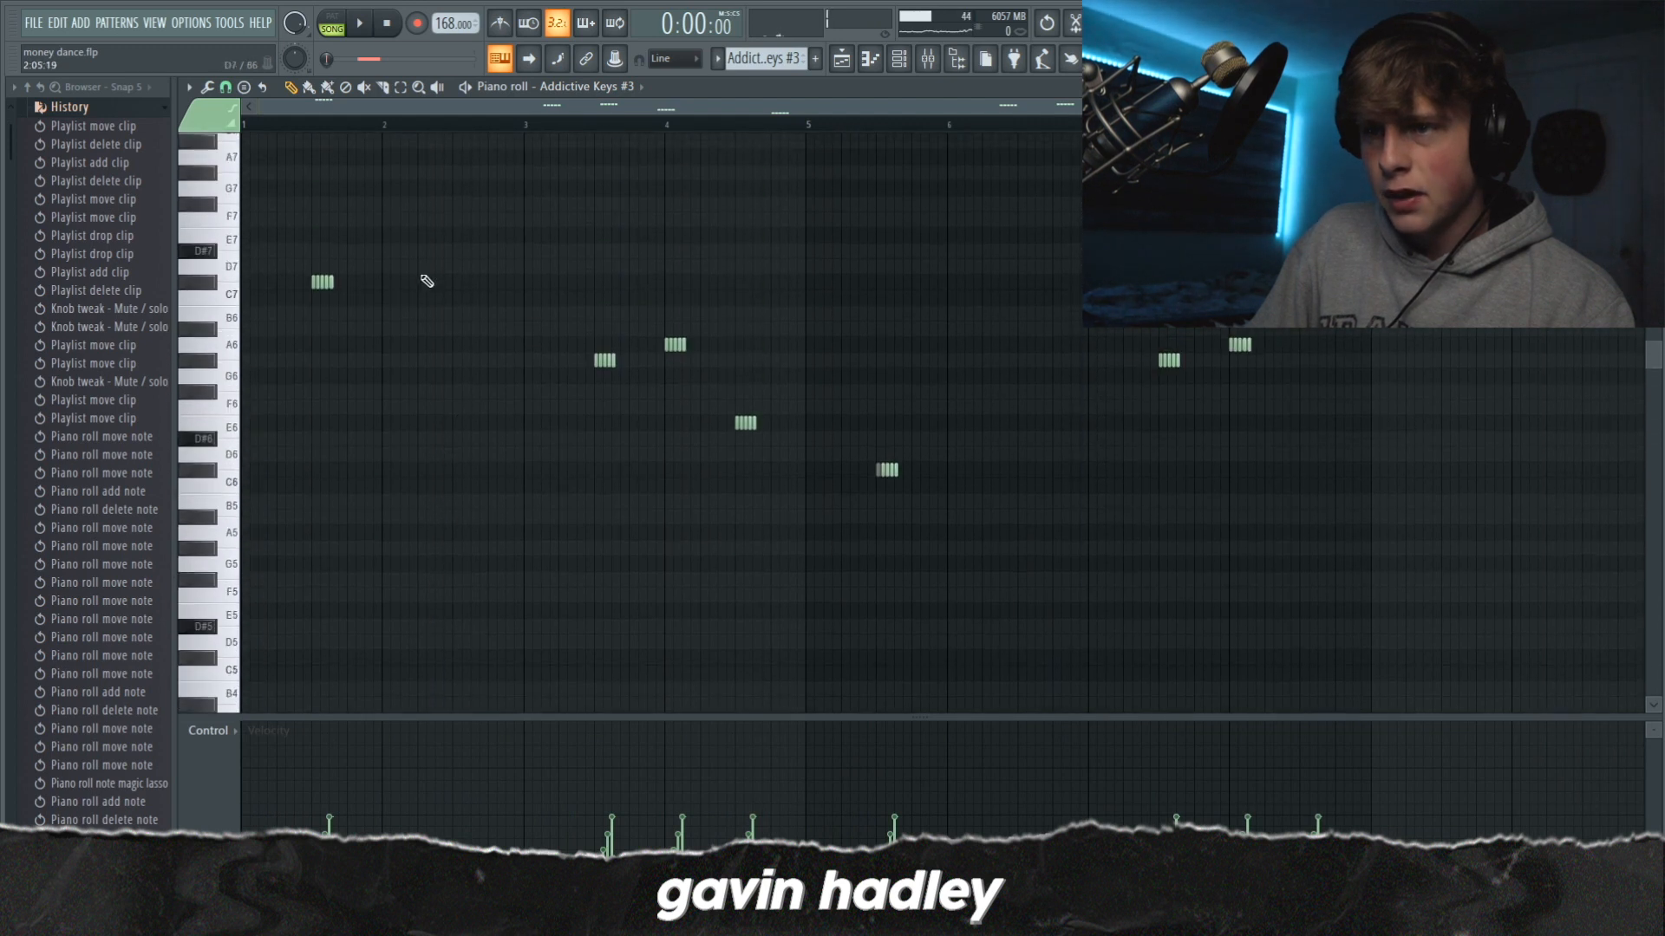
pyautogui.click(604, 359)
pyautogui.click(668, 349)
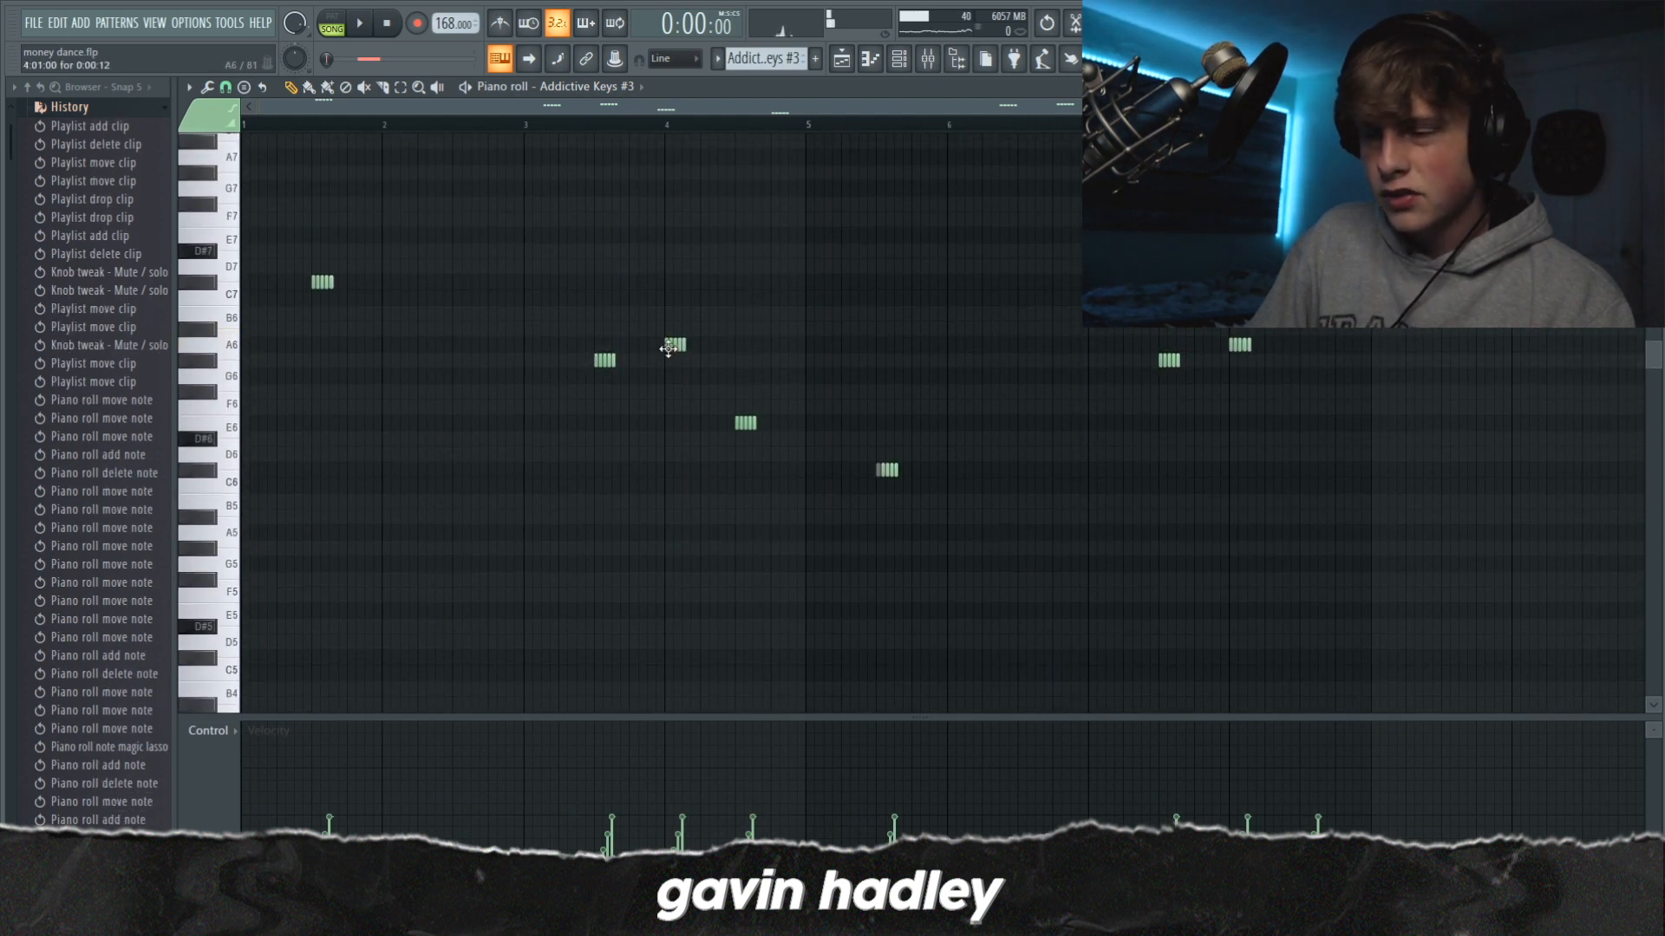
# Try a short extra A#6 note in bar 4 of the Addictive Keys #3 pattern
pyautogui.moveTo(611, 358); pyautogui.dragTo(601, 362)
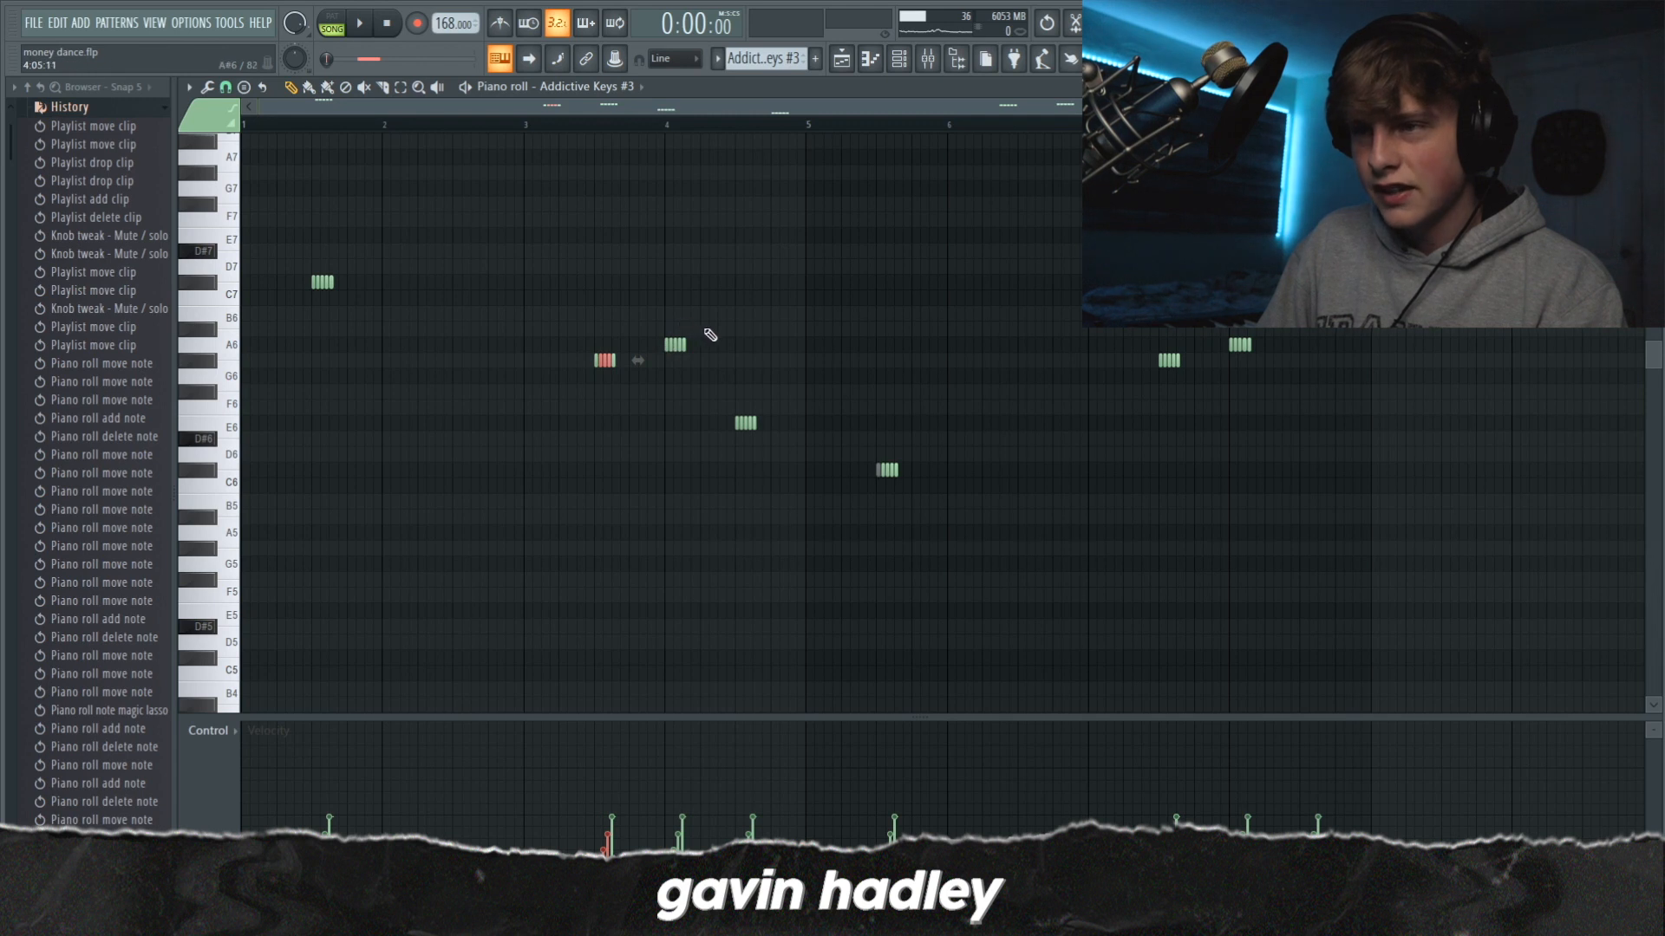
pyautogui.click(709, 330)
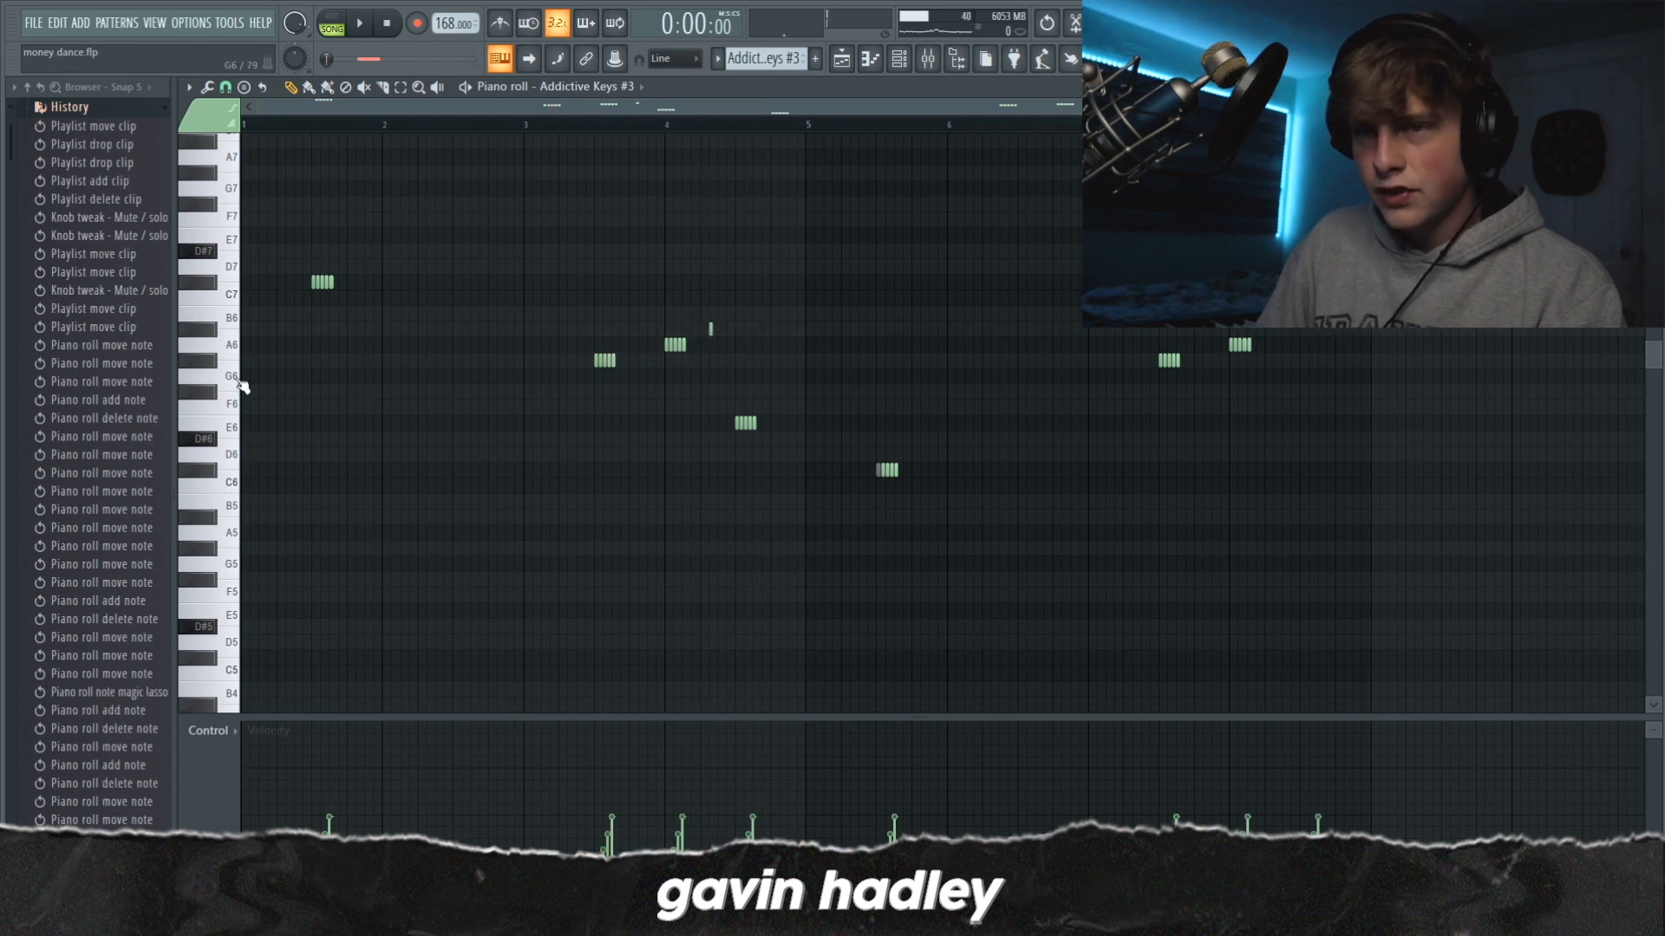
pyautogui.moveTo(710, 336); pyautogui.dragTo(717, 372)
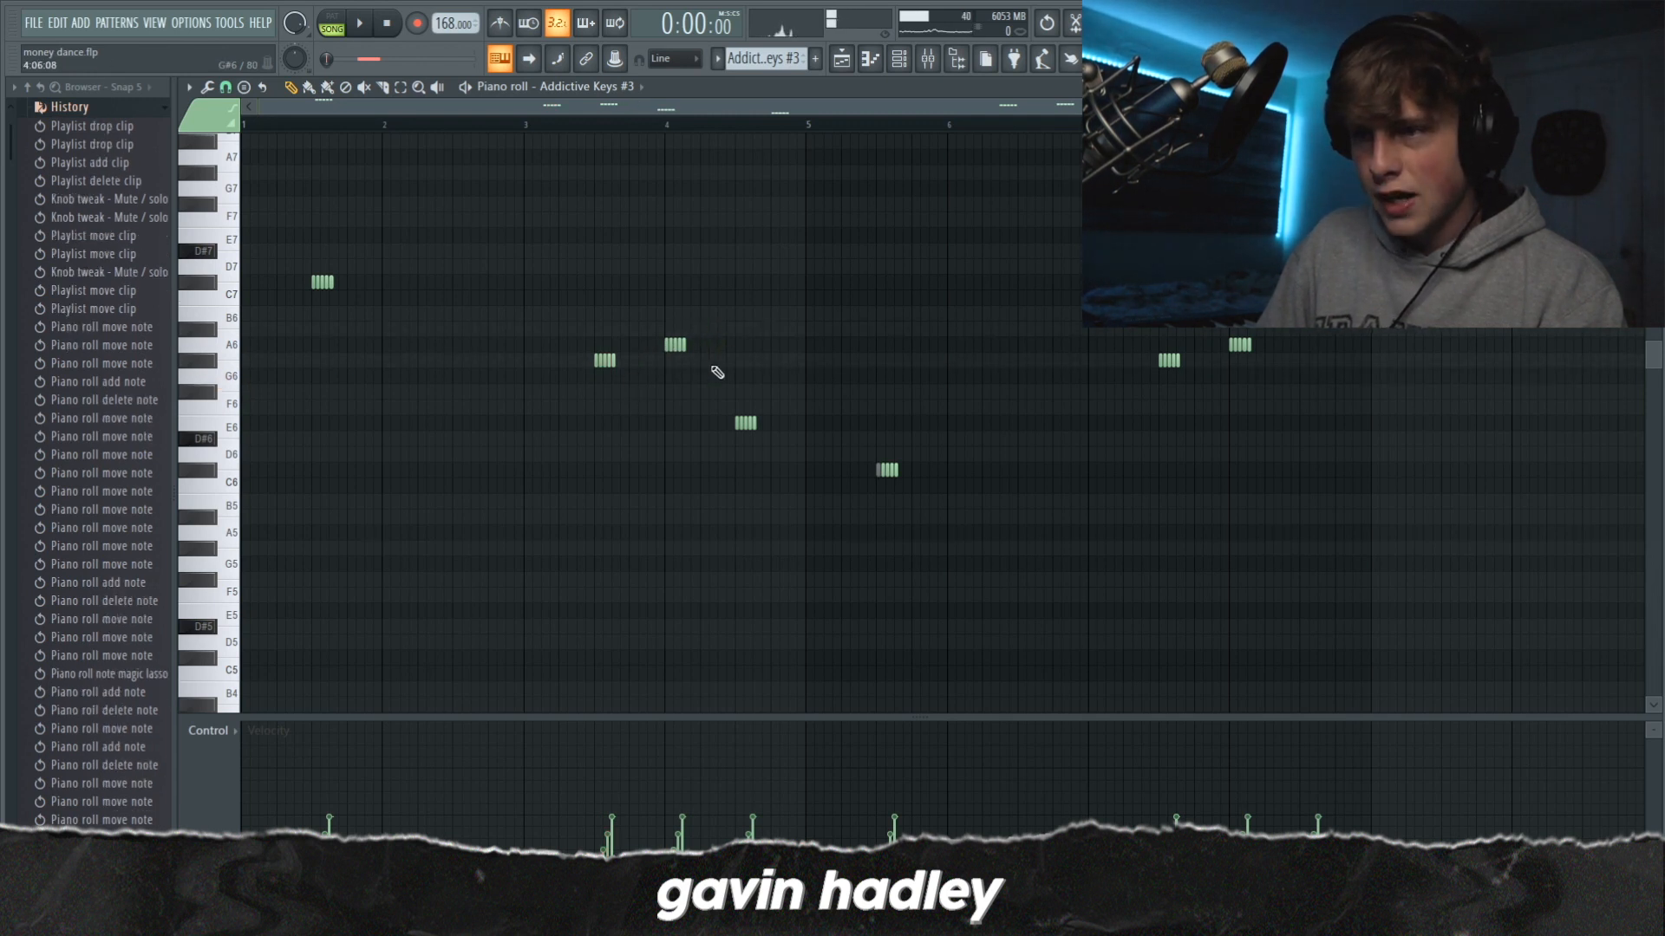
pyautogui.moveTo(622, 356); pyautogui.dragTo(599, 357)
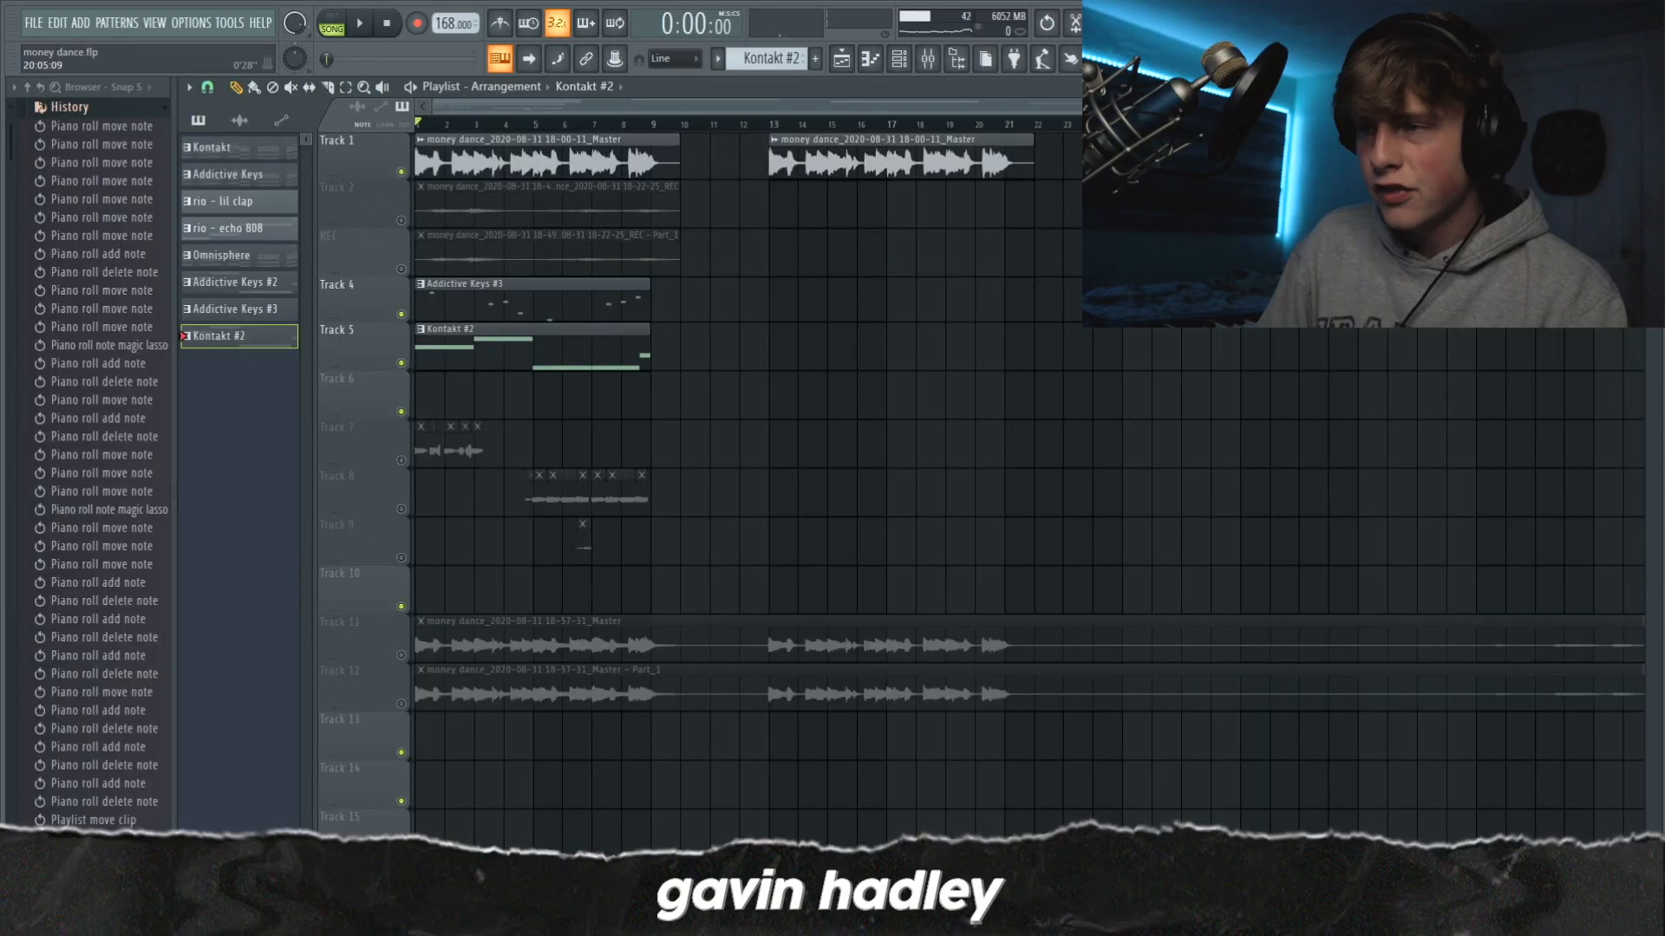
# Review the whole playlist arrangement, checking the second audio clip on Track 1 and the start of the song
pyautogui.scroll(-3, 1319, 347)
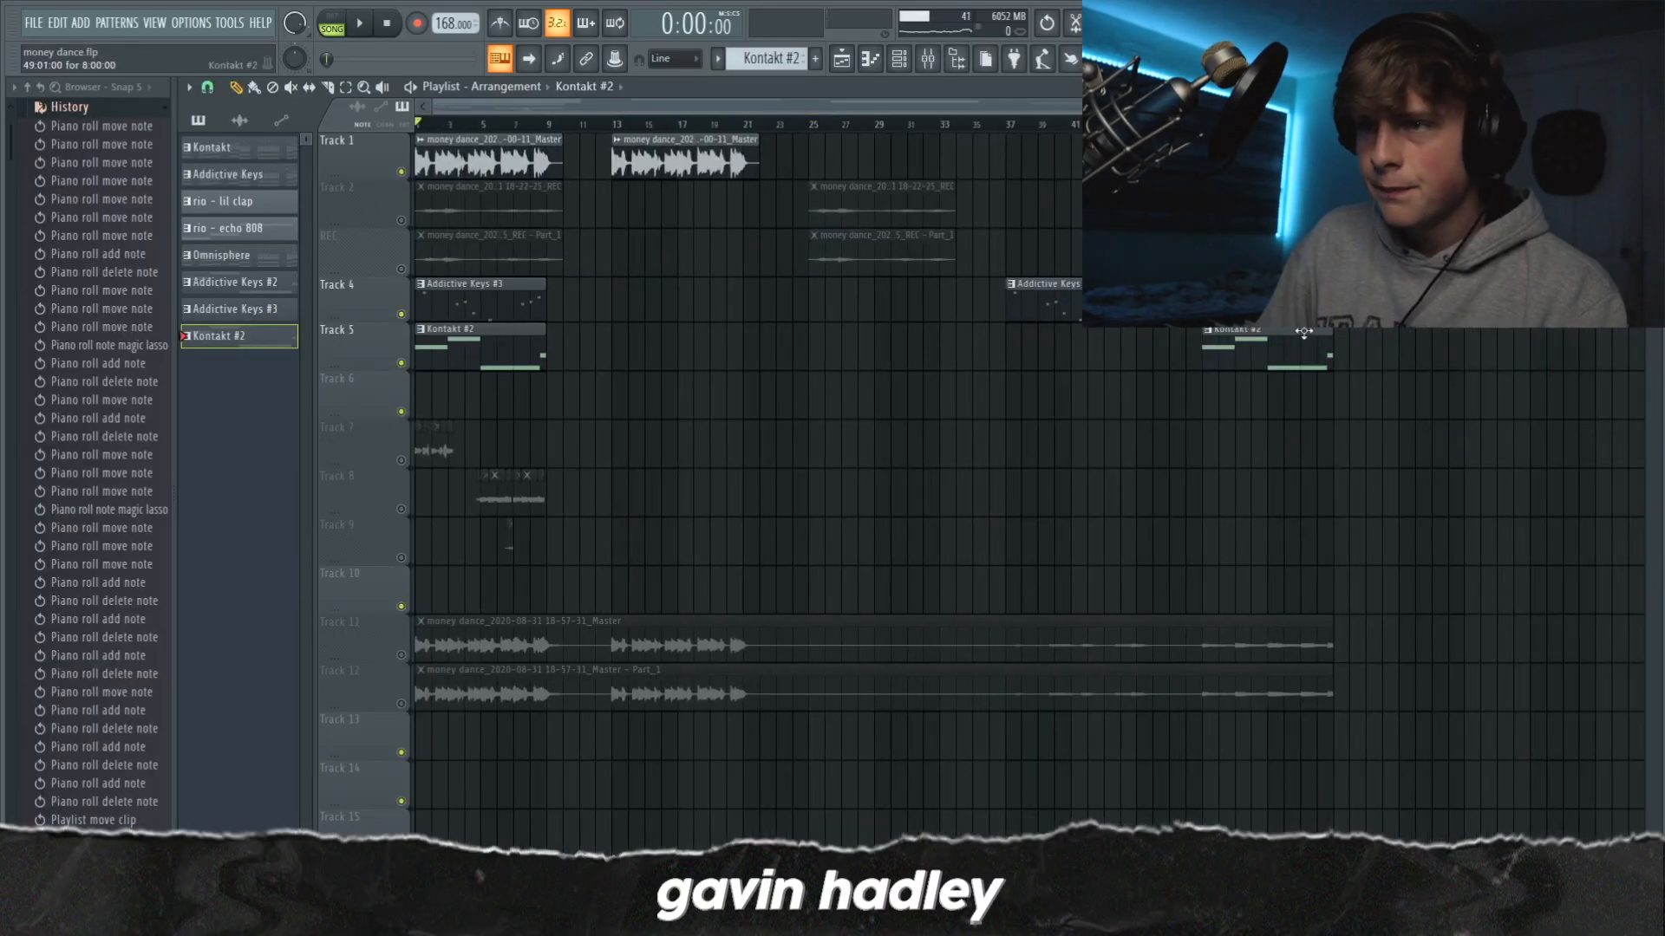
pyautogui.click(668, 159)
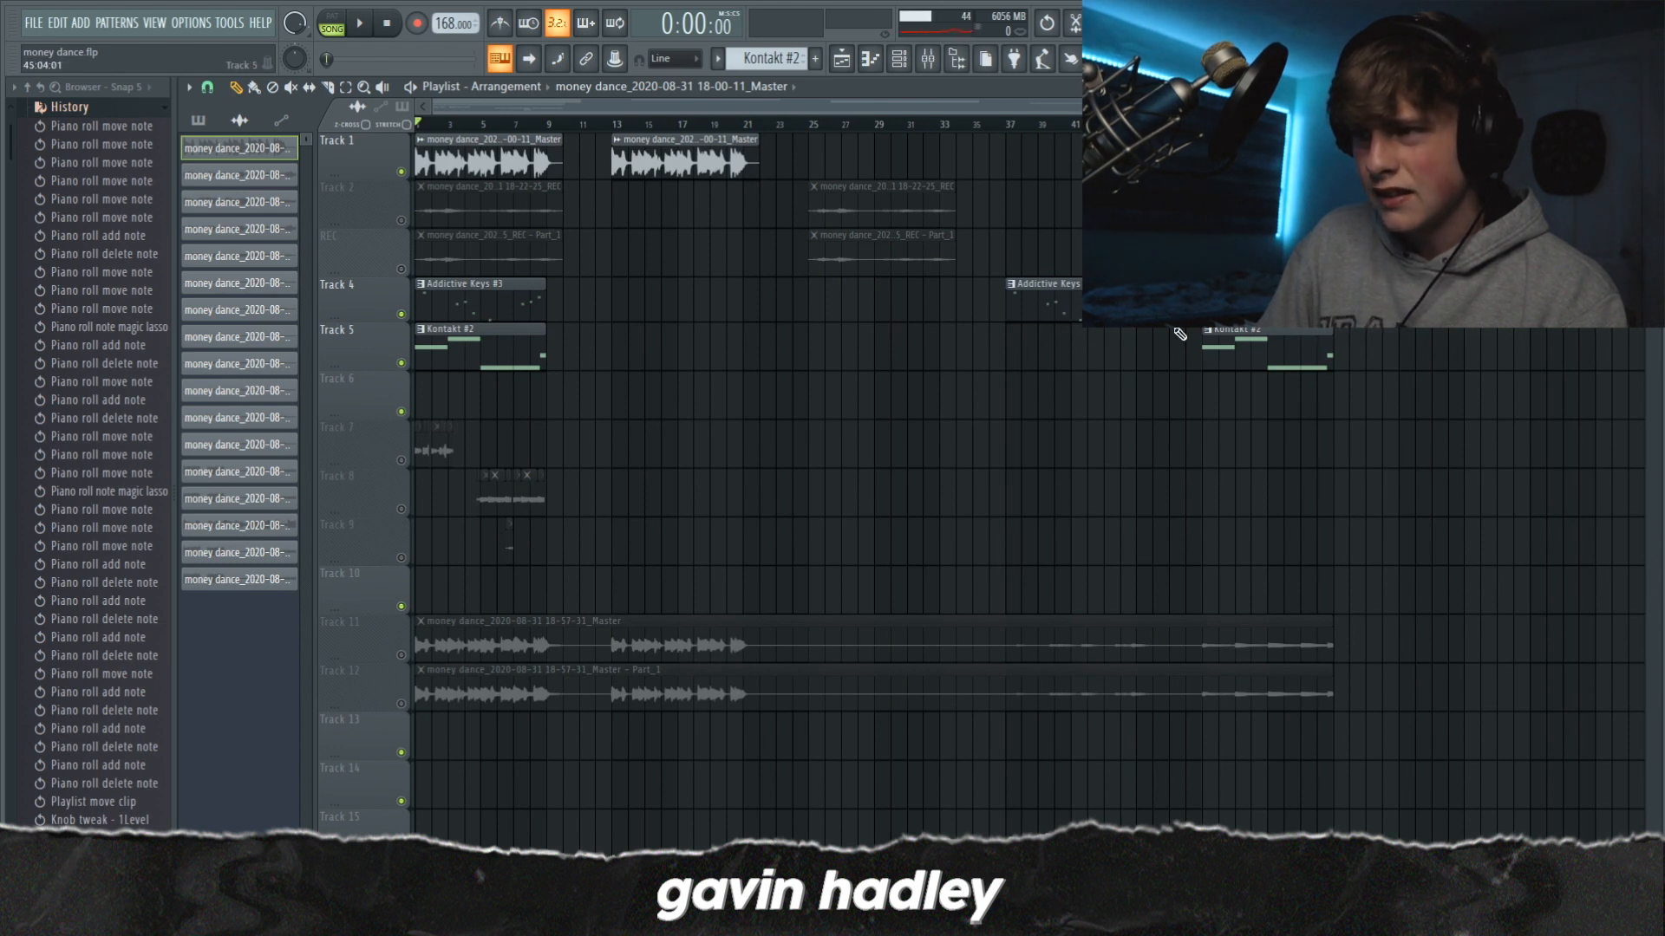
pyautogui.click(449, 124)
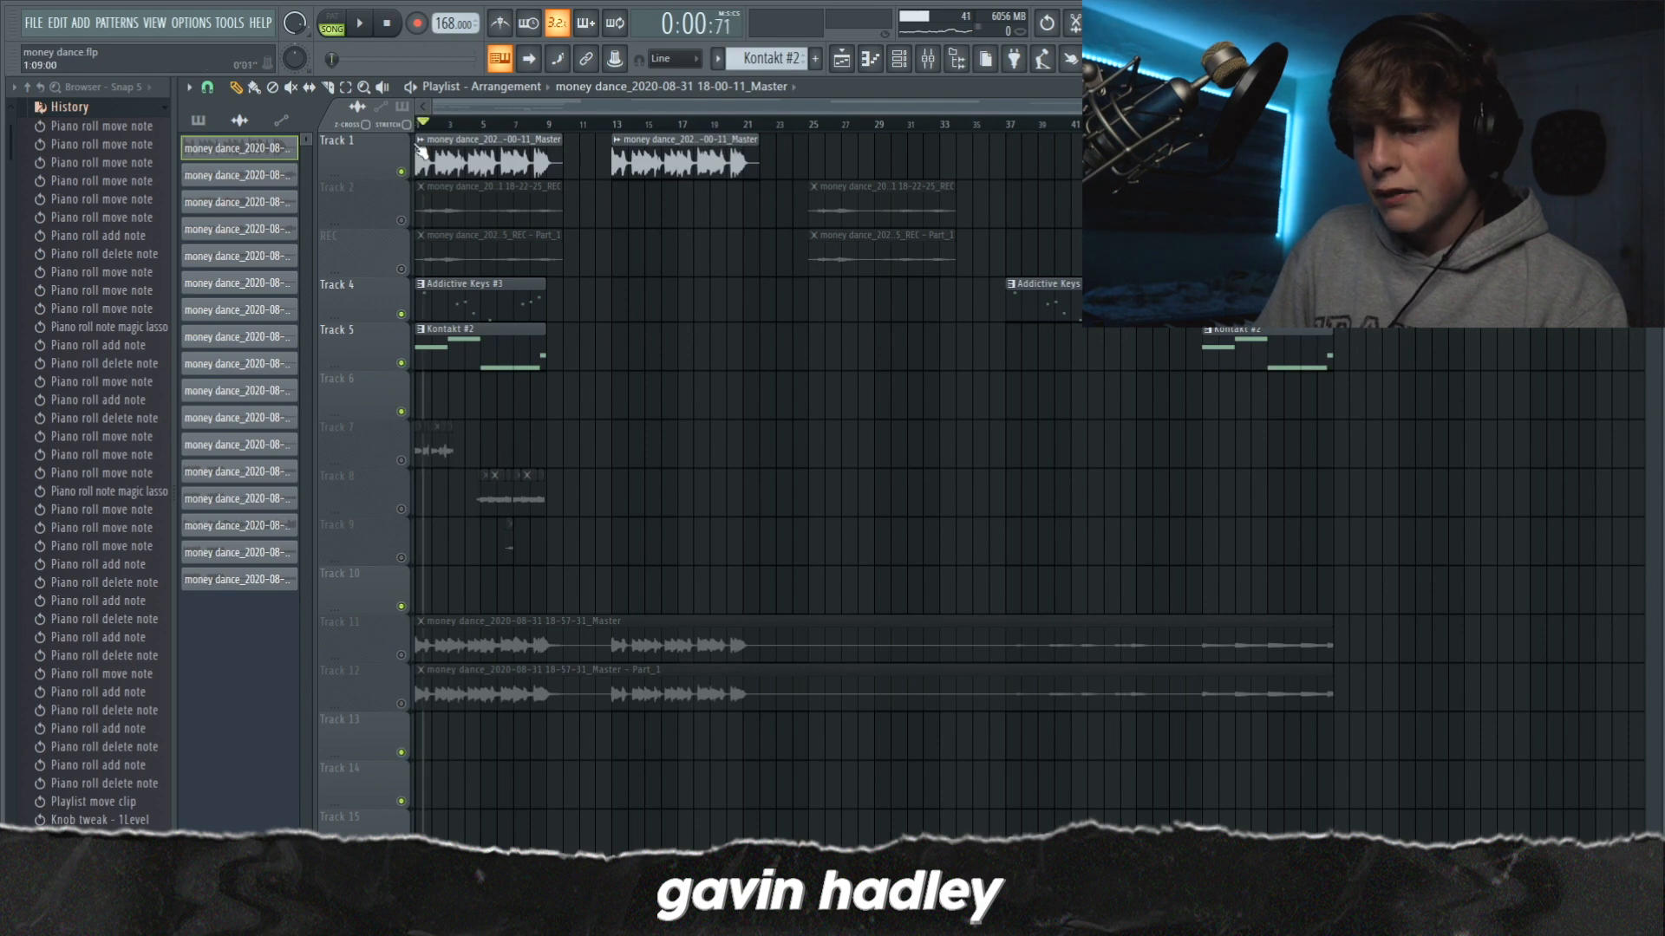
pyautogui.scroll(-2, 347, 338)
pyautogui.scroll(2, 387, 372)
# Mute tracks 1, 4 and 5 and unmute Track 11 with the 18-57-31_Master recording
pyautogui.click(401, 362)
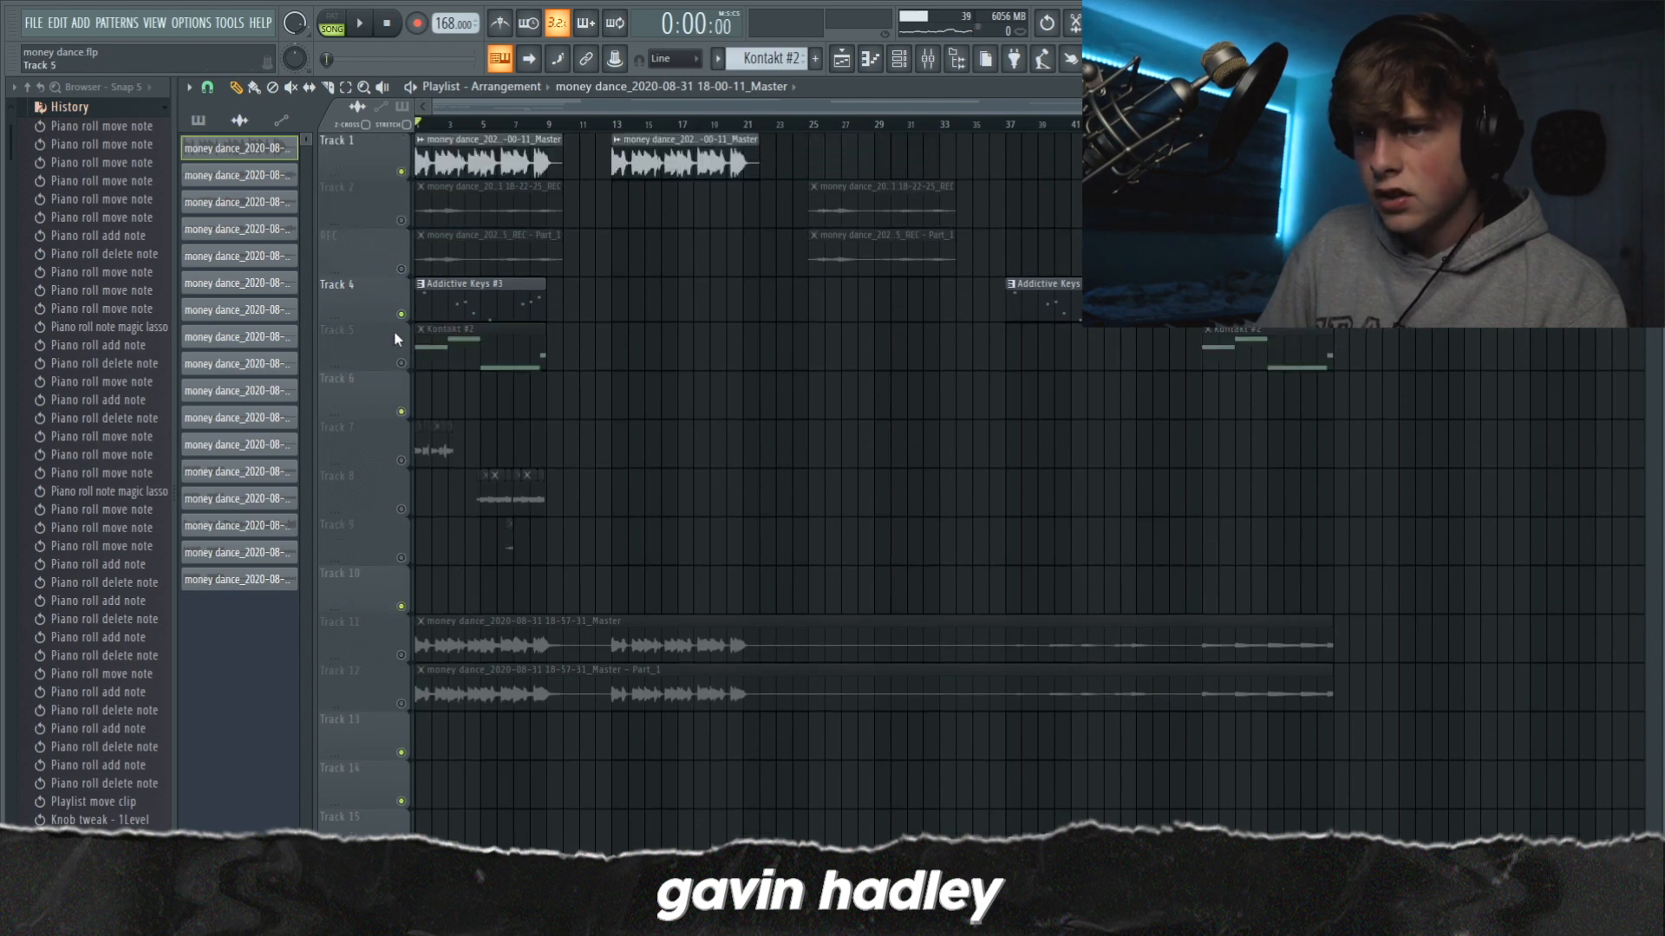
pyautogui.click(401, 172)
pyautogui.scroll(-2, 430, 381)
pyautogui.click(400, 557)
# Unmute Track 12 with the Master Part_1 recording and mute Track 11
pyautogui.click(503, 552)
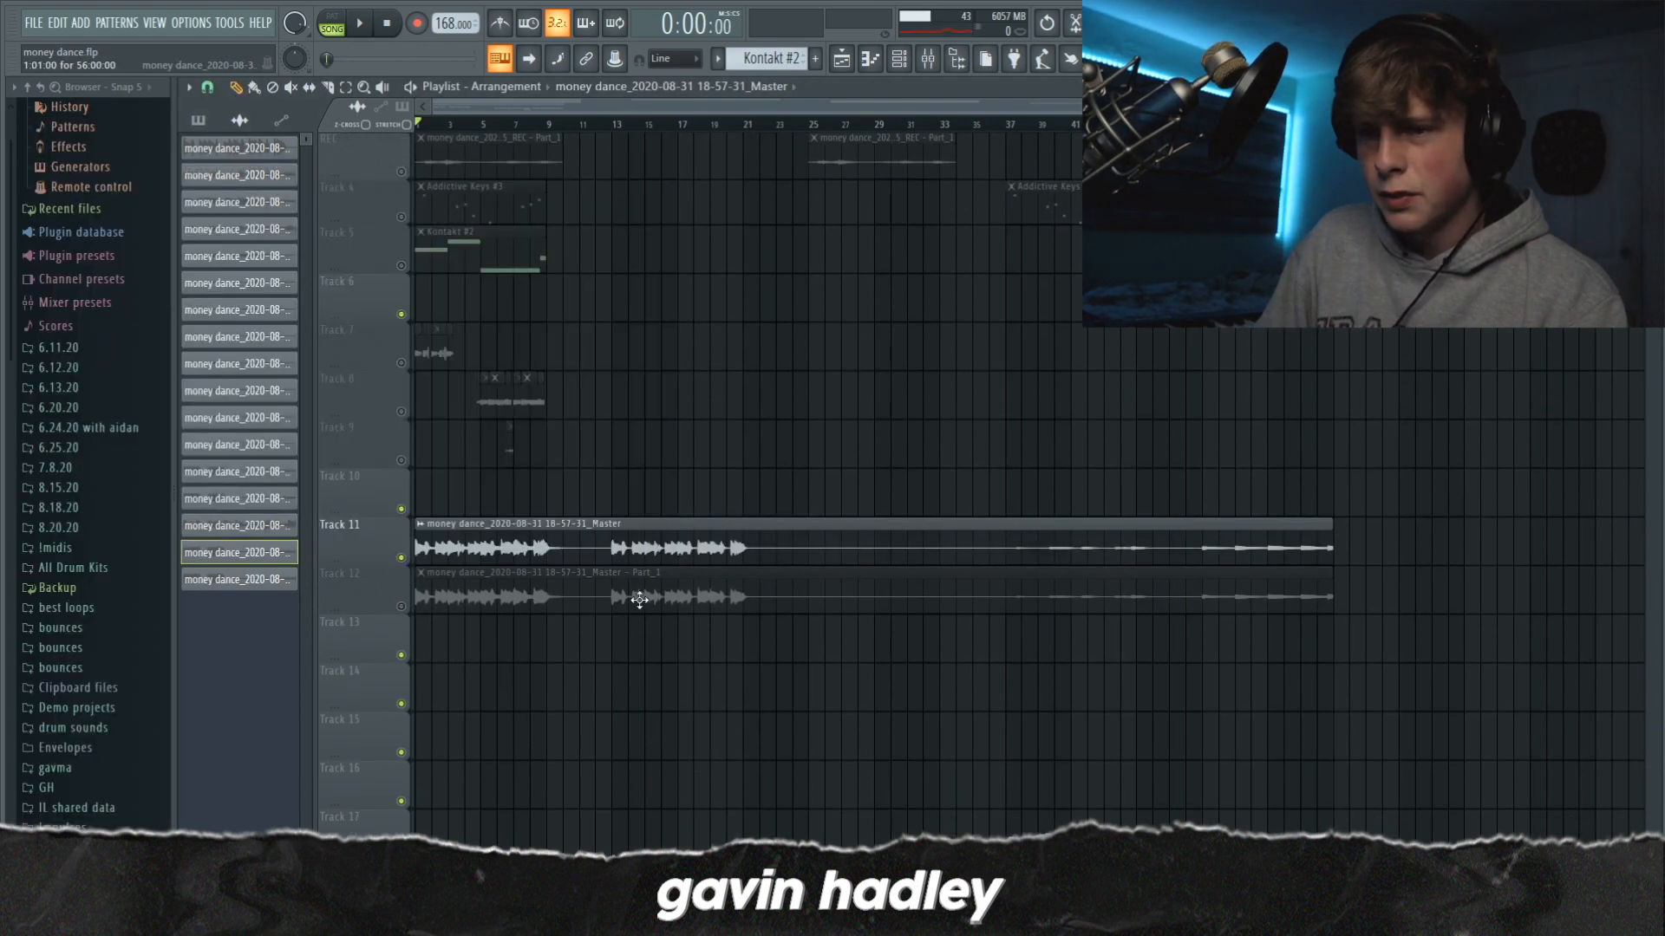
pyautogui.click(401, 606)
pyautogui.click(401, 558)
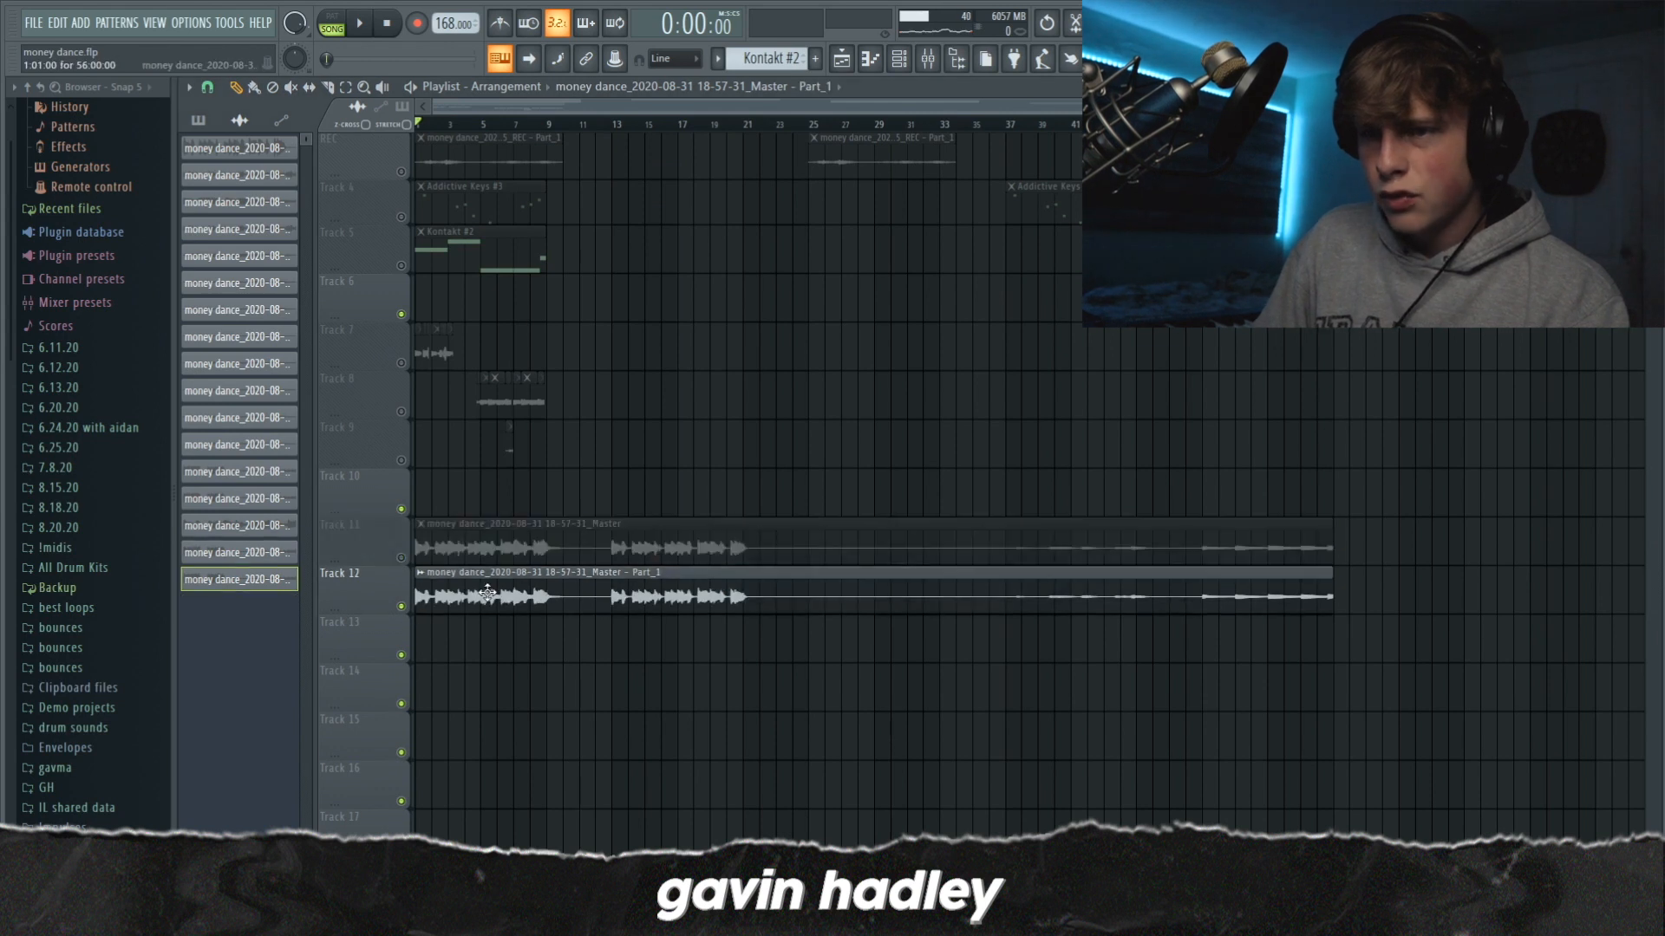
# Show the mixer insert for the Master Part_1 clip and play the song to hear it
pyautogui.doubleClick(487, 591)
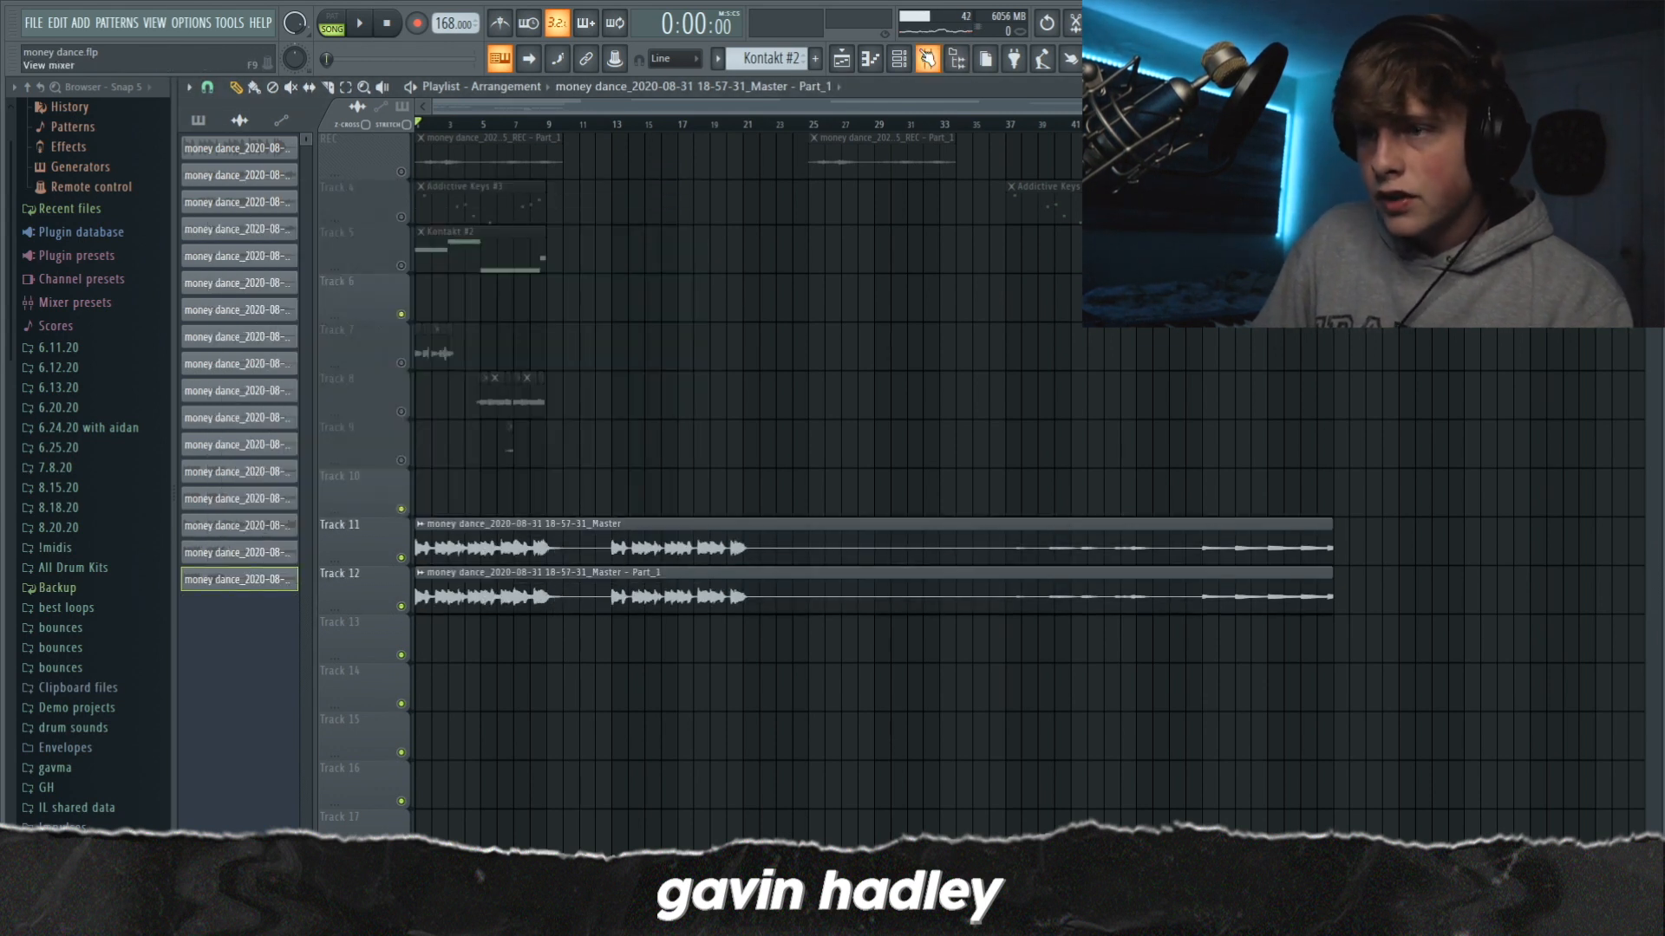
pyautogui.click(927, 58)
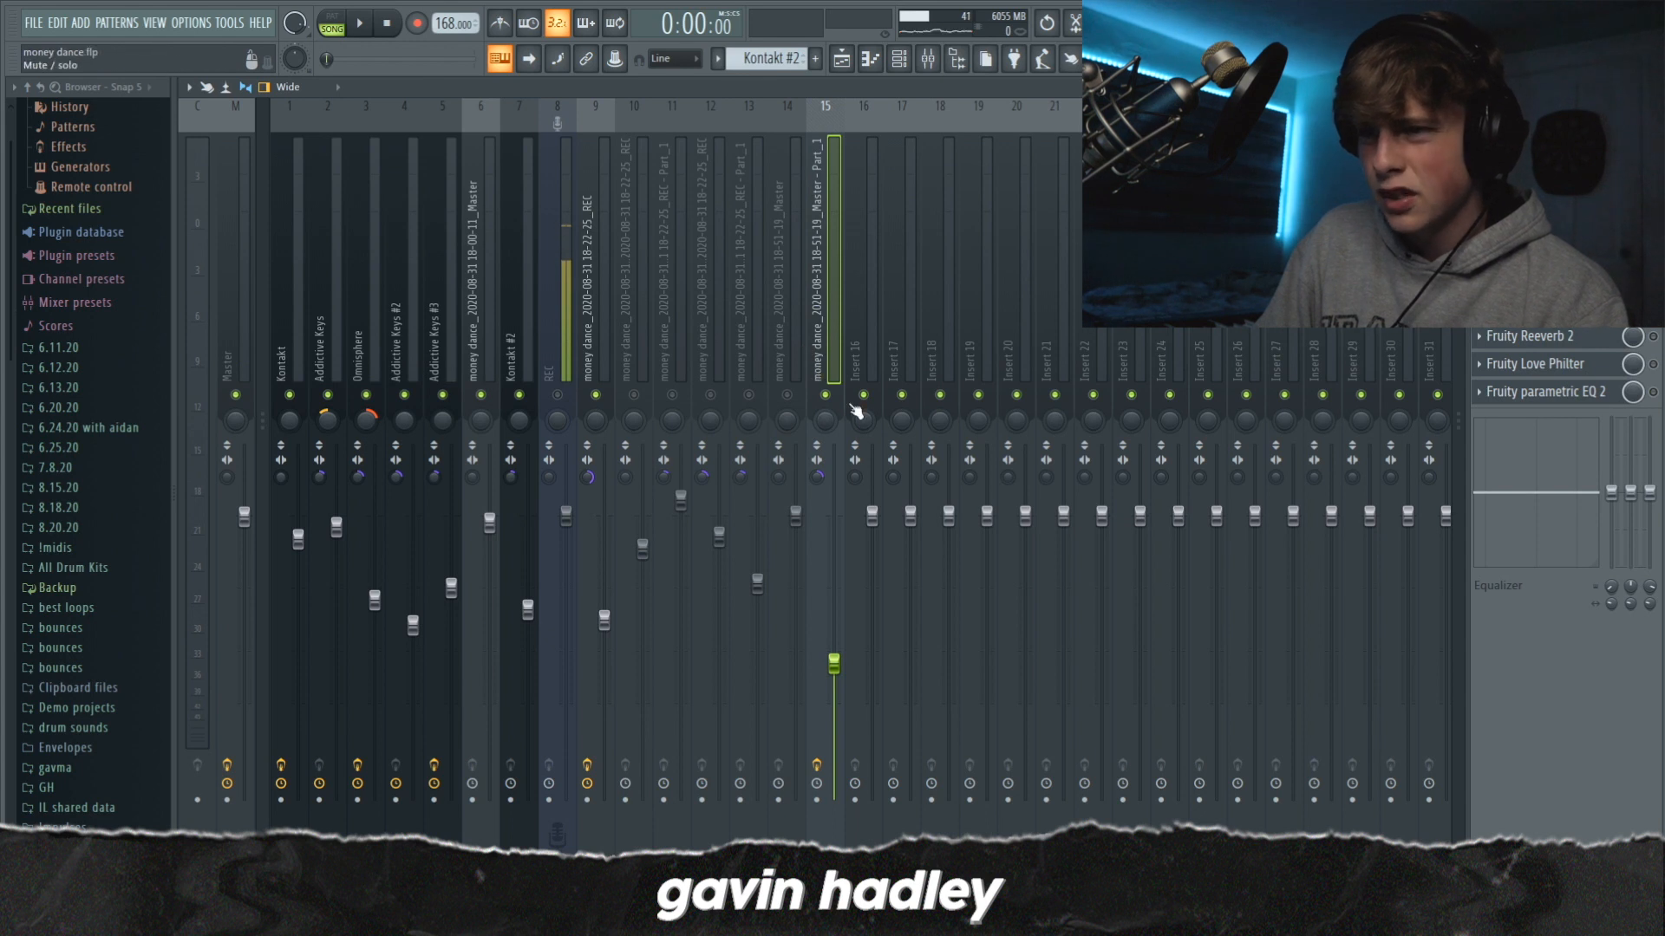
pyautogui.press('space')
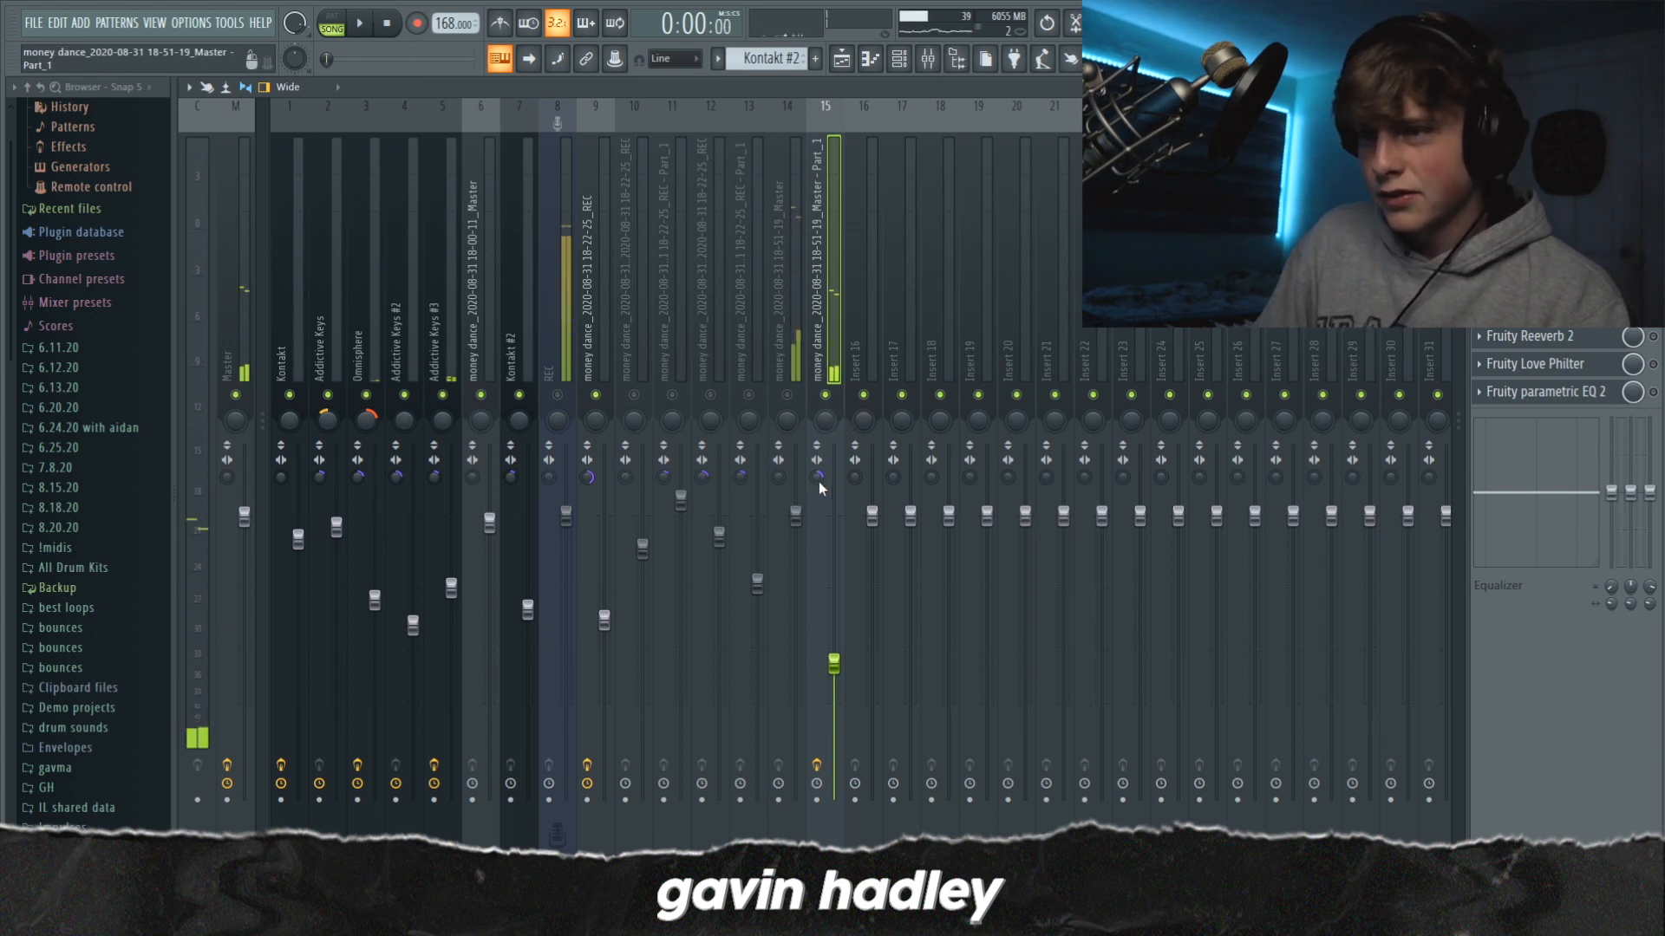